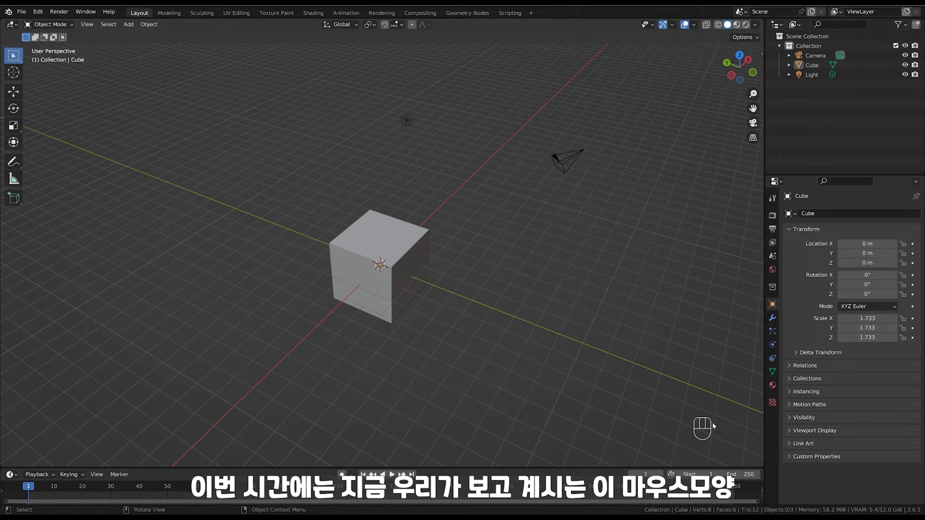
middle_drag(700, 420, 700, 439)
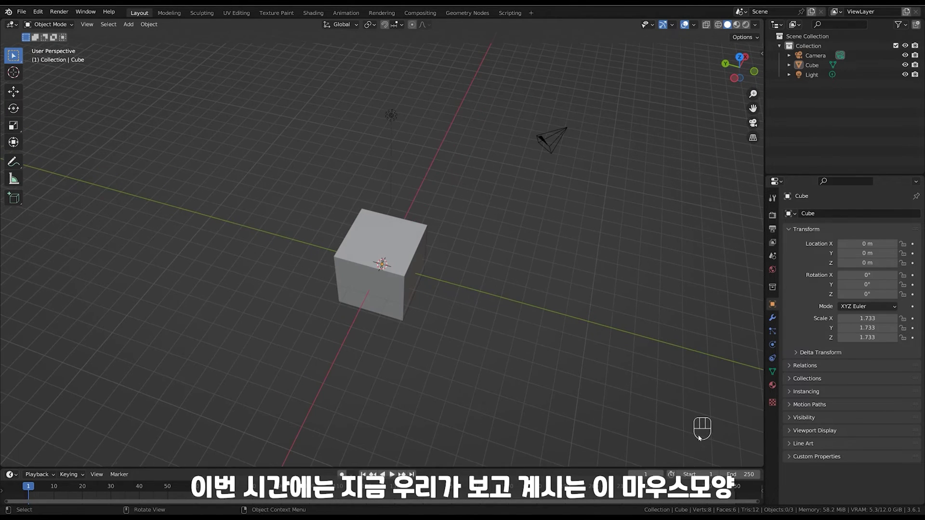
key(f)
key(f)
key(f)
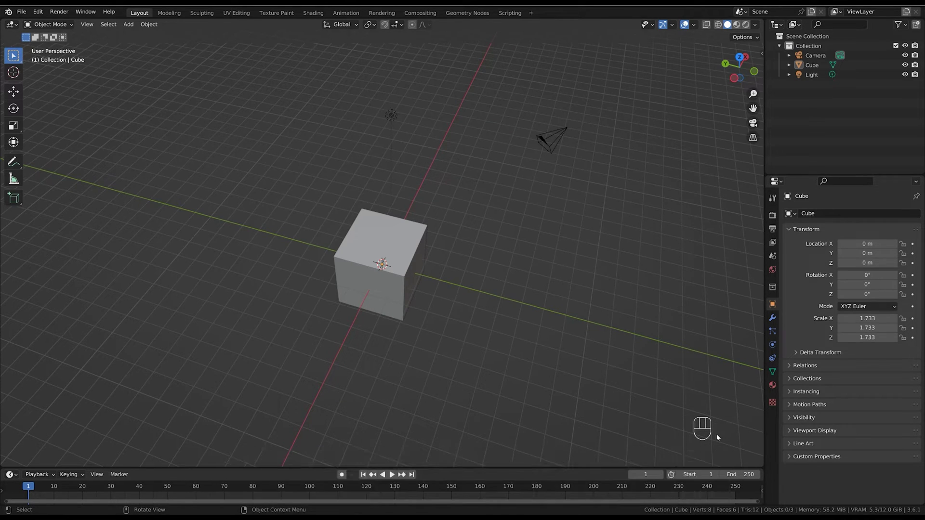
middle_drag(702, 414, 713, 409)
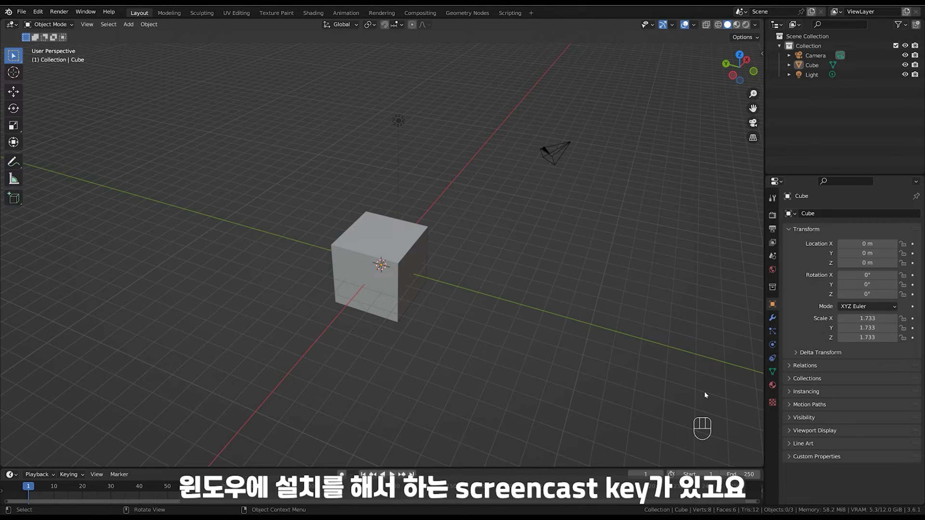
middle_drag(704, 415, 702, 426)
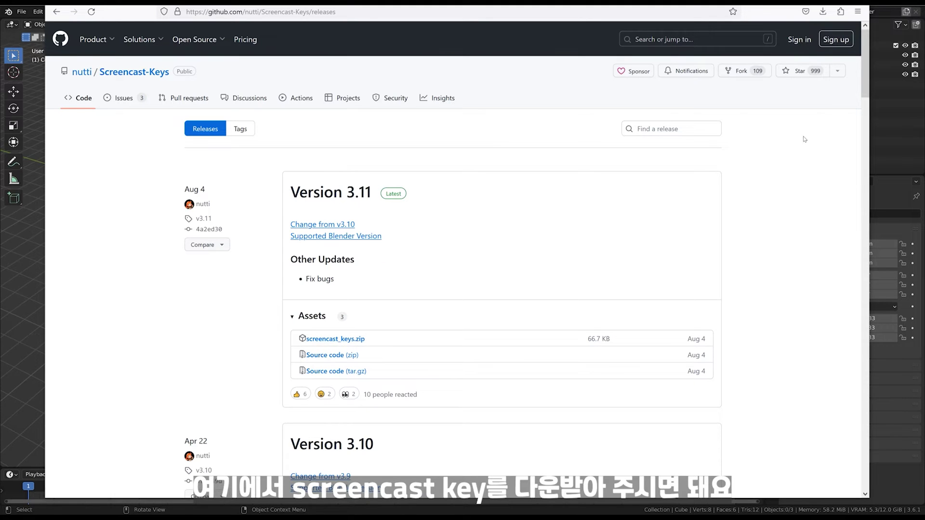
Return to Blender and look up the Screencast Keys add-on by searching the add-on preferences for "screen"
click(859, 2)
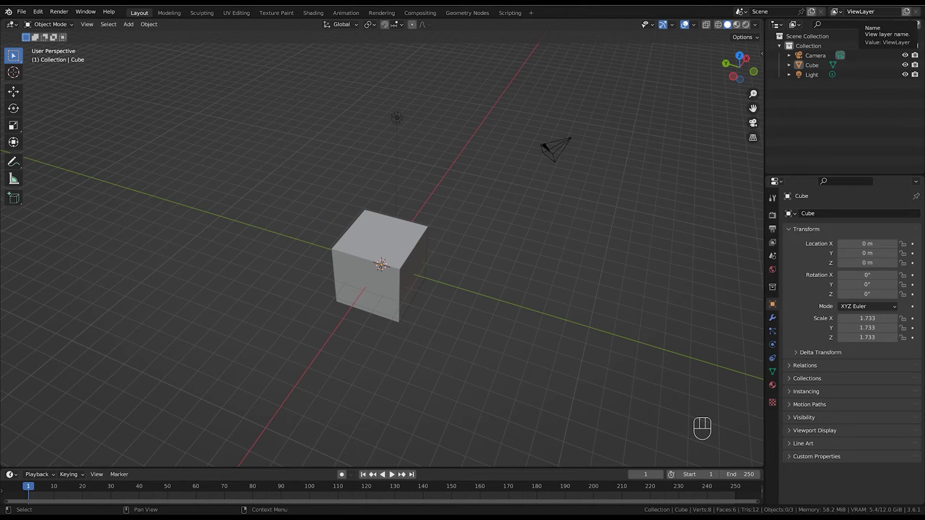
click(38, 11)
click(38, 11)
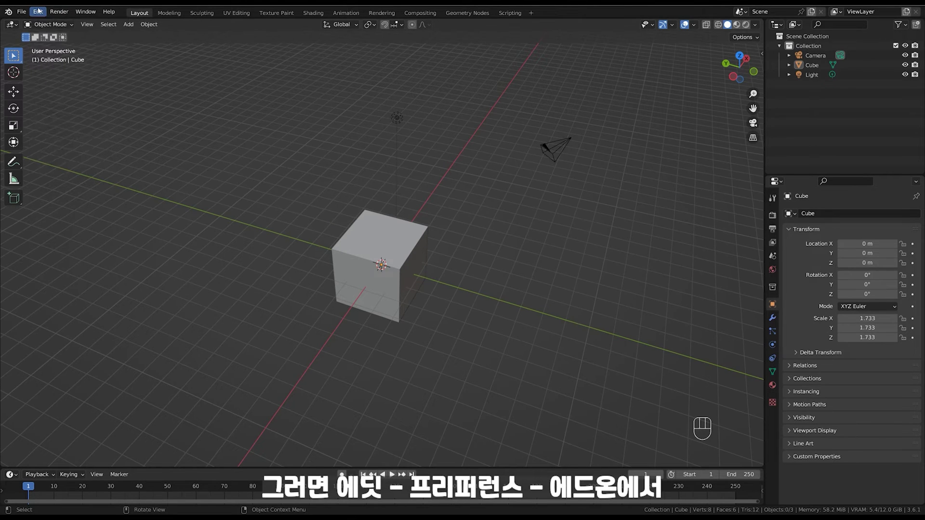
click(38, 12)
click(38, 11)
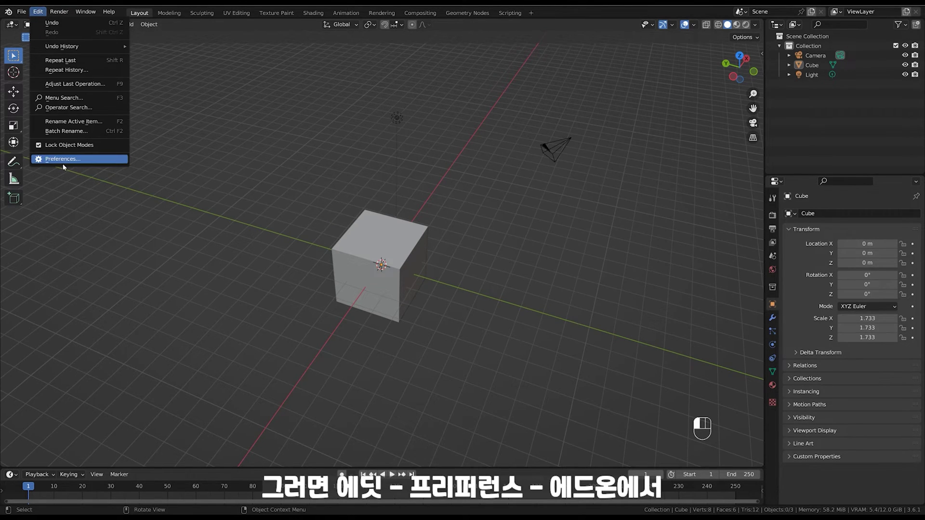
click(63, 164)
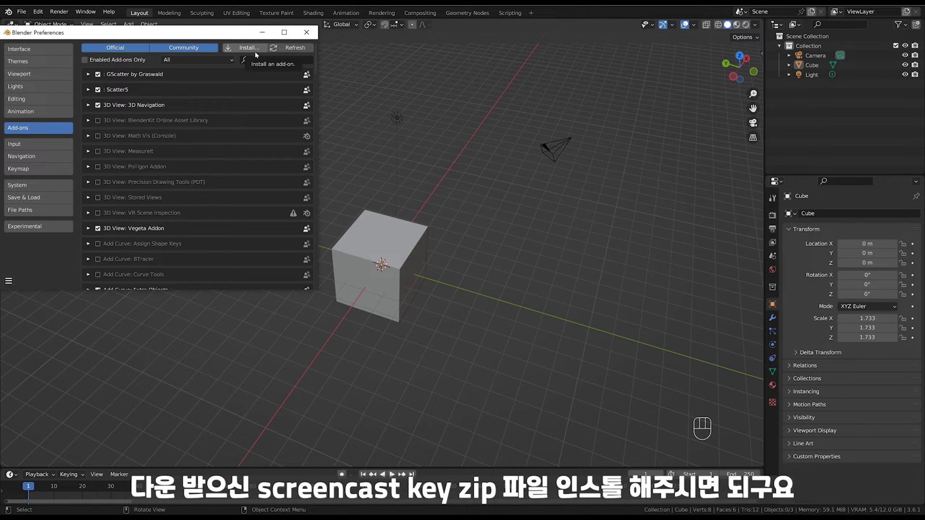
click(273, 60)
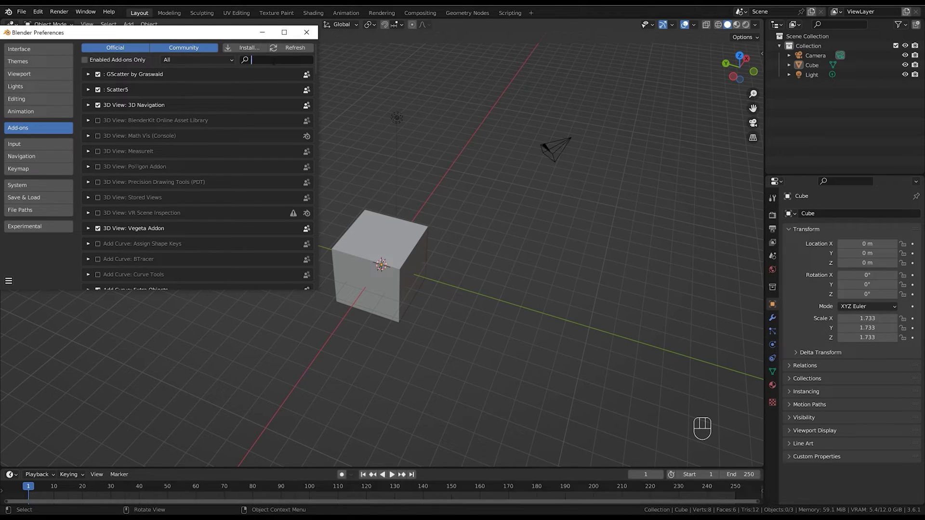
text(screen)
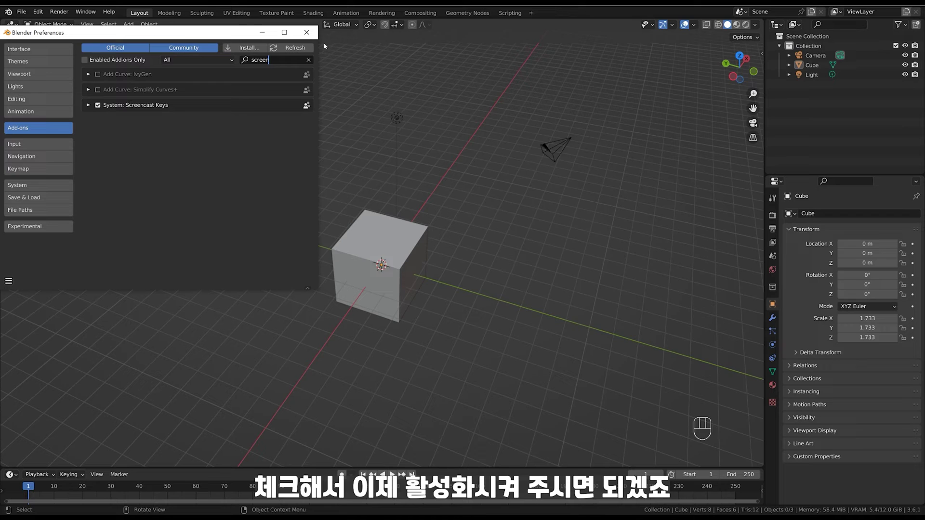
click(306, 32)
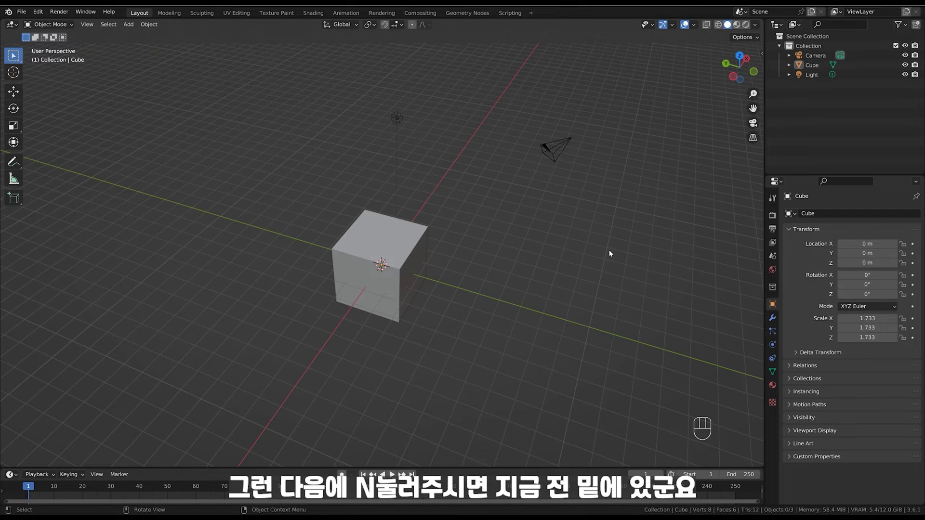
Show the Screencast Keys settings in the 3D viewport's sidebar
key(n)
scroll(760, 288, down, 5)
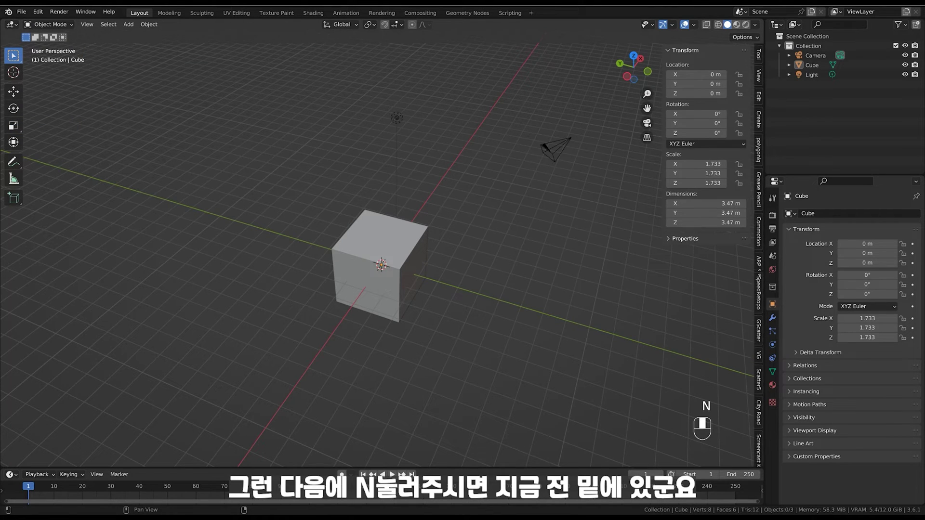
click(760, 448)
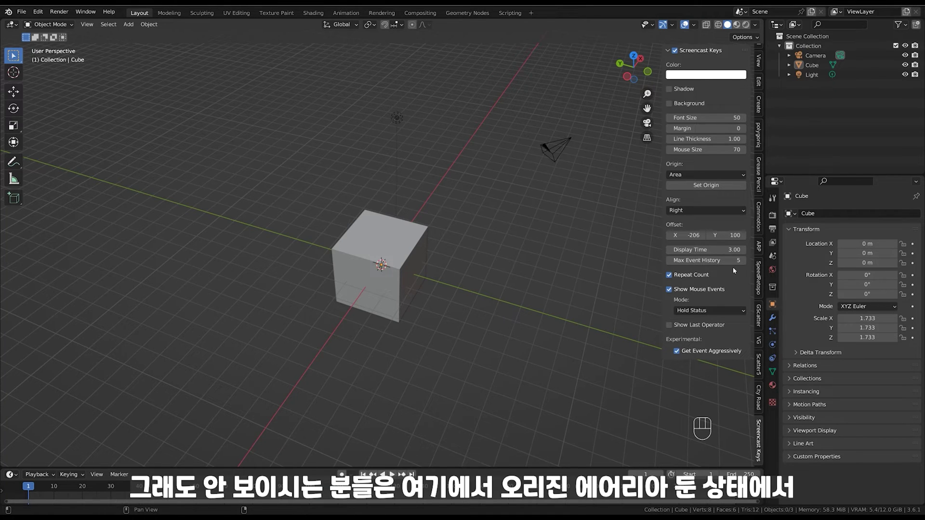
Set the Screencast Keys origin to Area and assign the 3D viewport as the display area
click(695, 175)
click(695, 175)
click(695, 176)
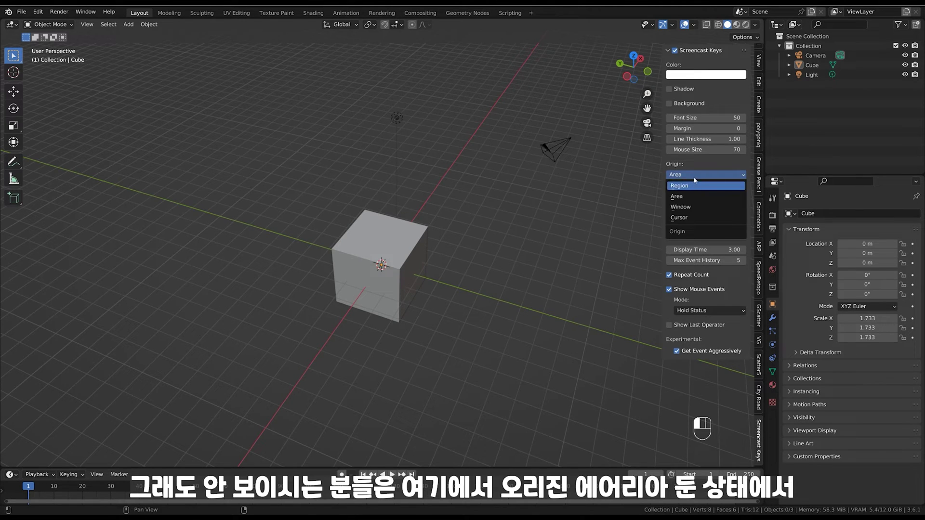
click(694, 196)
click(718, 185)
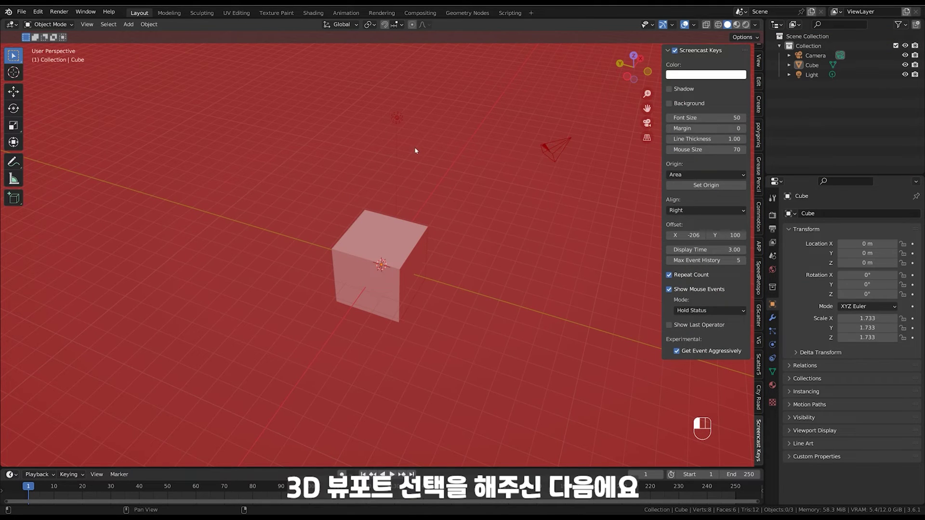
click(406, 125)
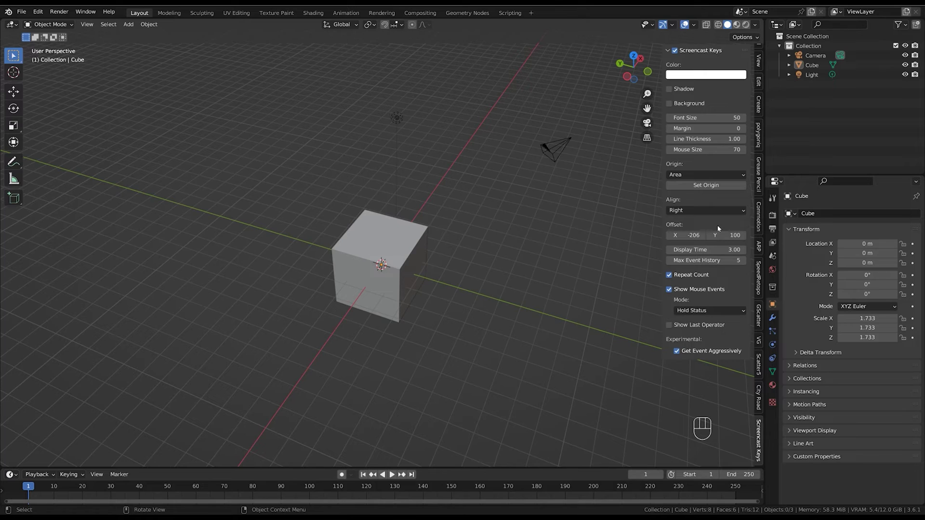
Set the key display's X and Y offset to 0
click(693, 235)
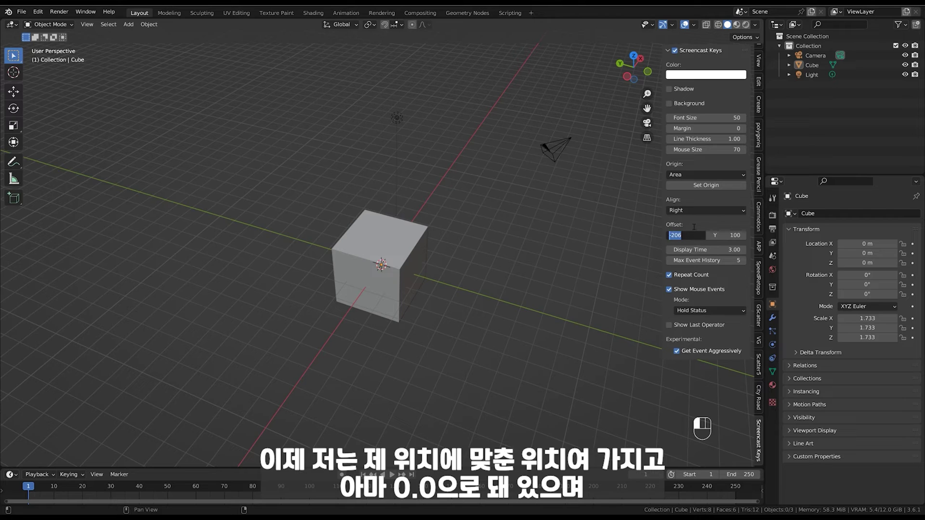
text(0)
key(Return)
key(BackSpace)
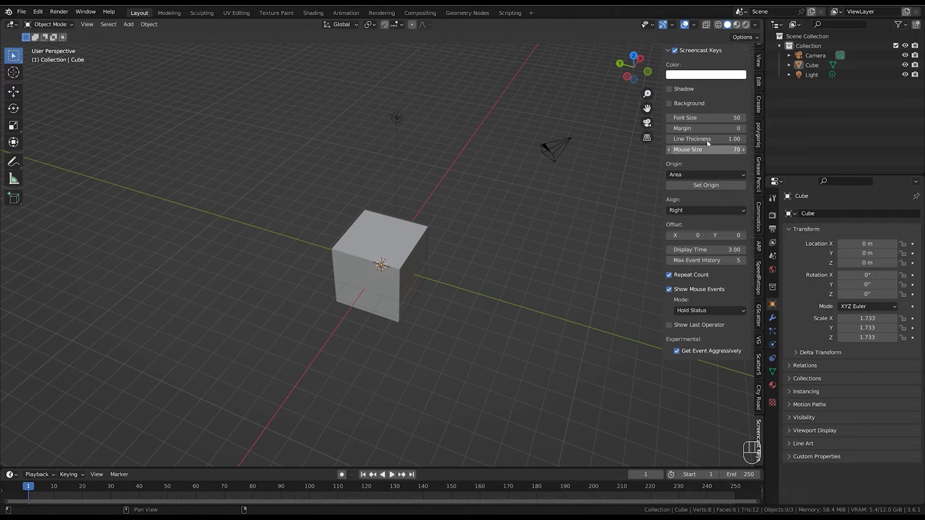
Set the key display's offset to -200 in X and 70 in Y
click(690, 234)
text(-200)
key(Return)
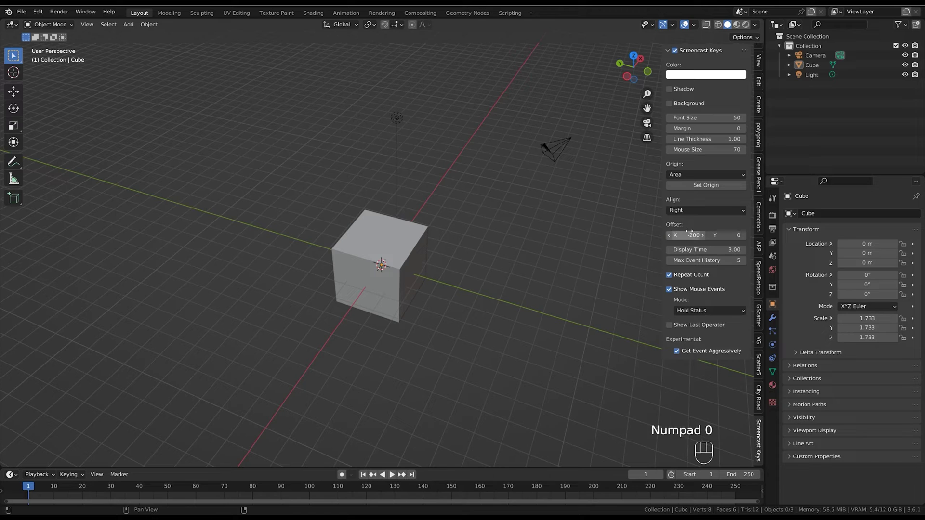
drag(724, 235, 752, 235)
click(738, 234)
text(70)
key(Return)
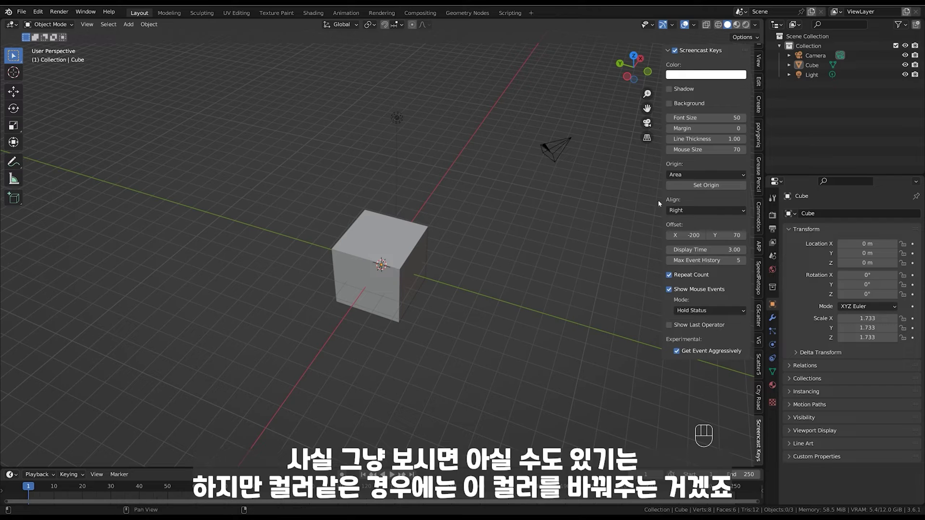
Try a pink colour for the key display and return it to white by removing the saturation
click(711, 76)
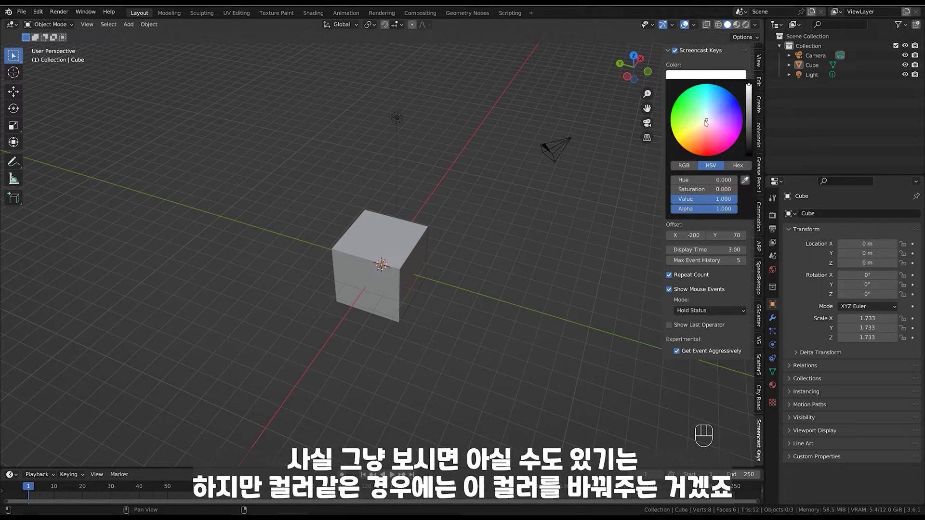
mouse_move(706, 122)
mouse_down()
mouse_move(698, 160)
mouse_move(710, 95)
mouse_move(722, 142)
mouse_up()
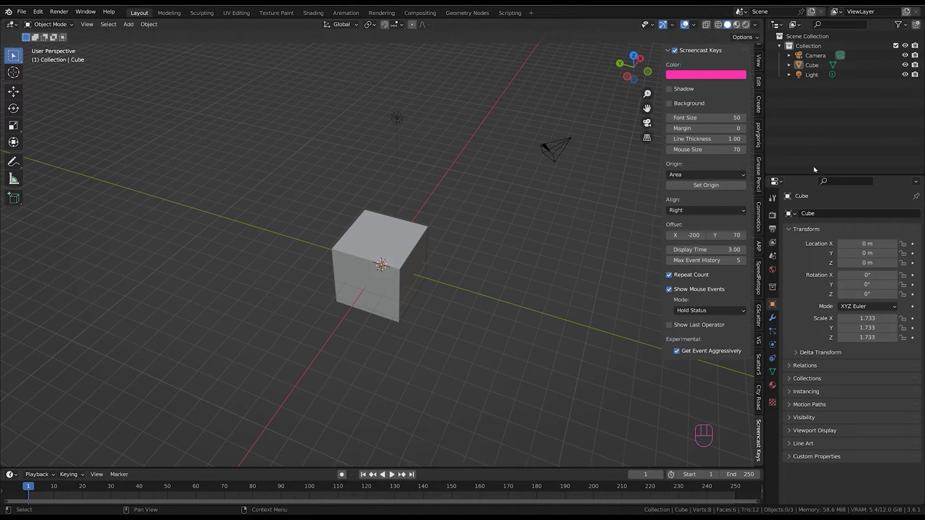
click(736, 75)
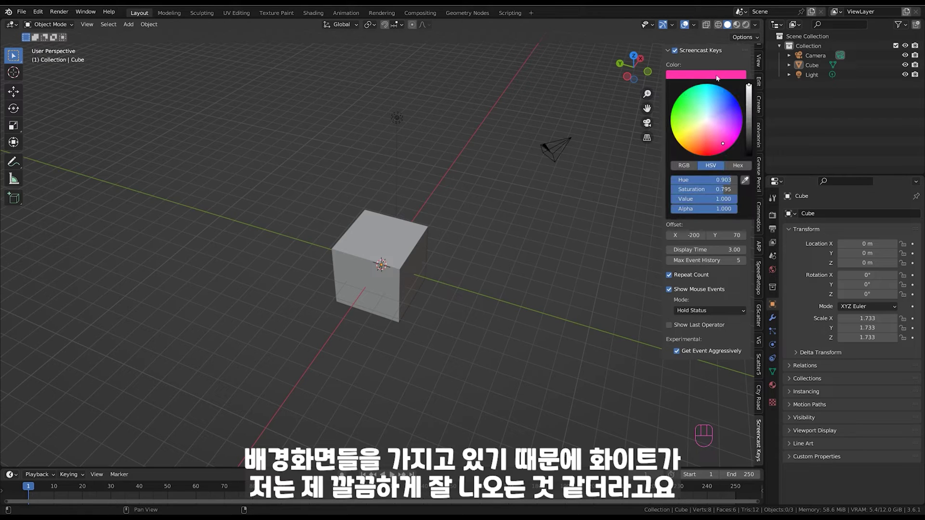
drag(723, 190, 667, 189)
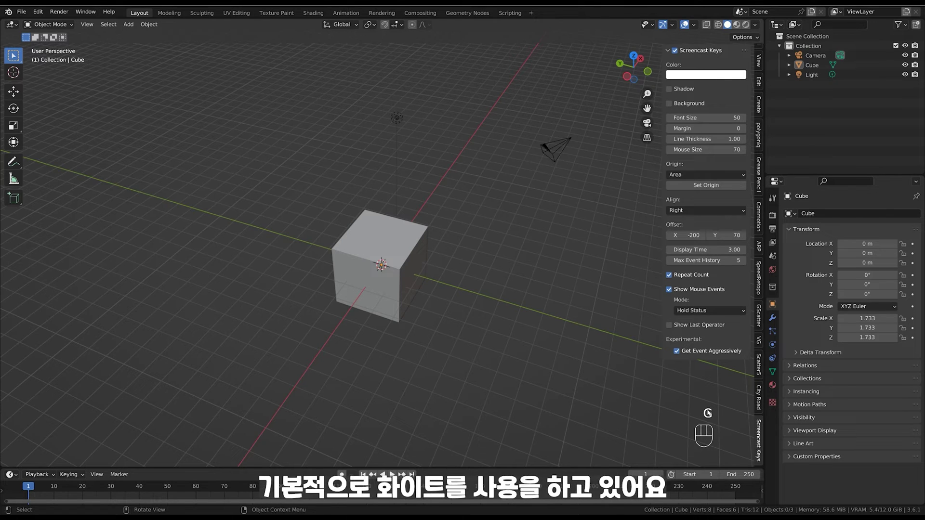
Try the Shadow option on the key display with a test keystroke and turn it off again
click(680, 88)
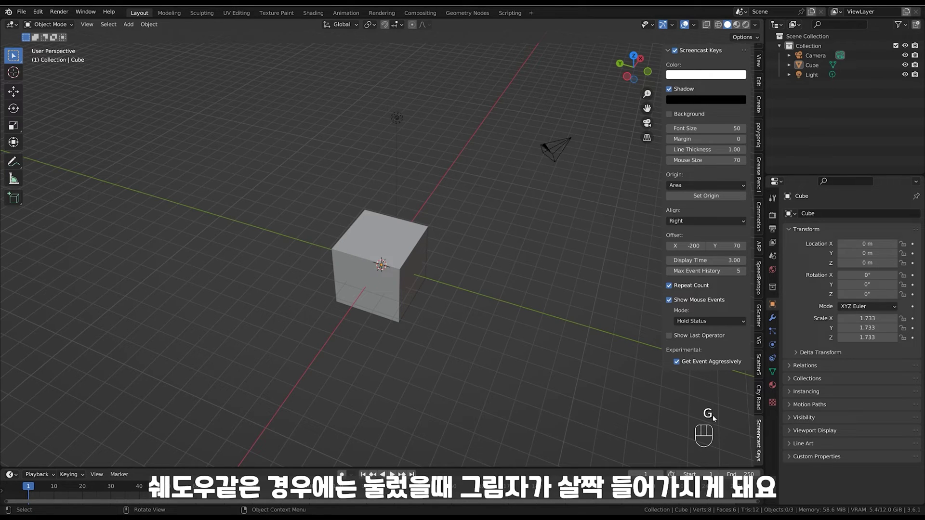
key(g)
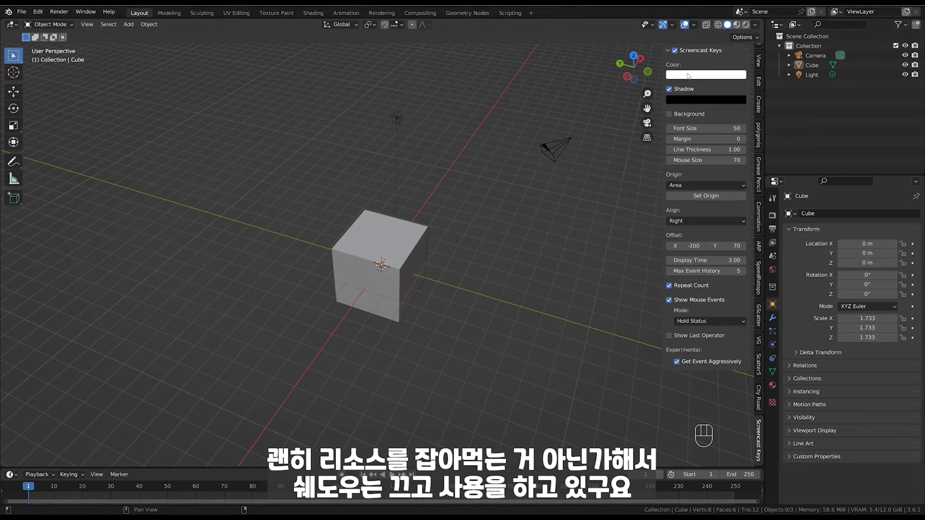
click(669, 89)
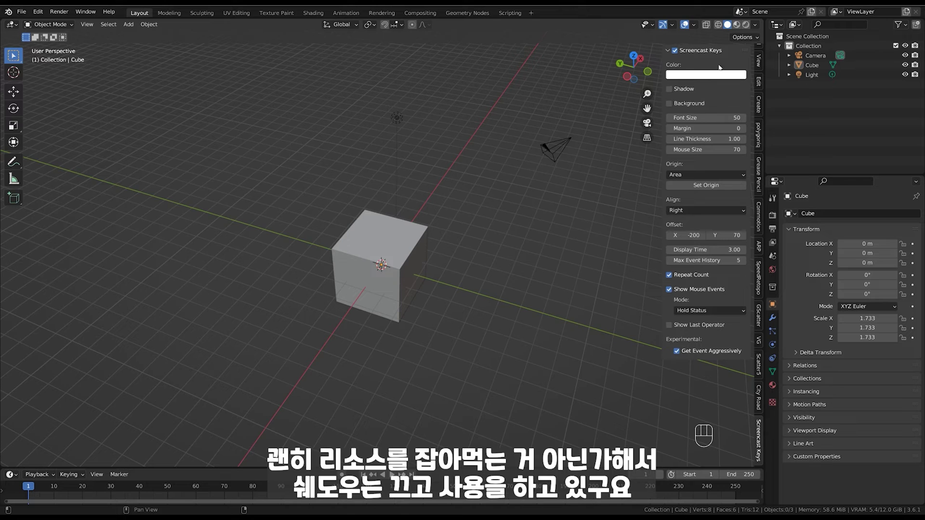
Enable the key display's background and preview it with a few test keystrokes, ending in Object Mode
click(677, 104)
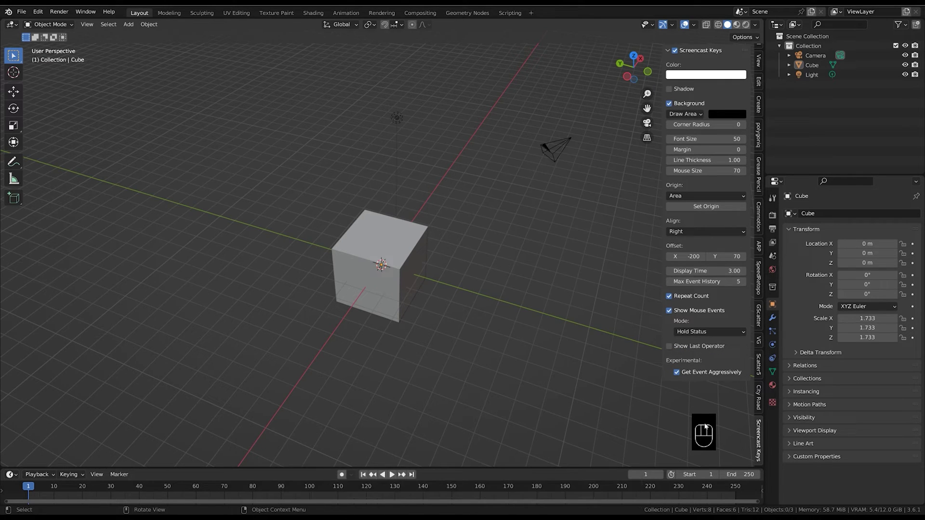
key(g)
key(Tab)
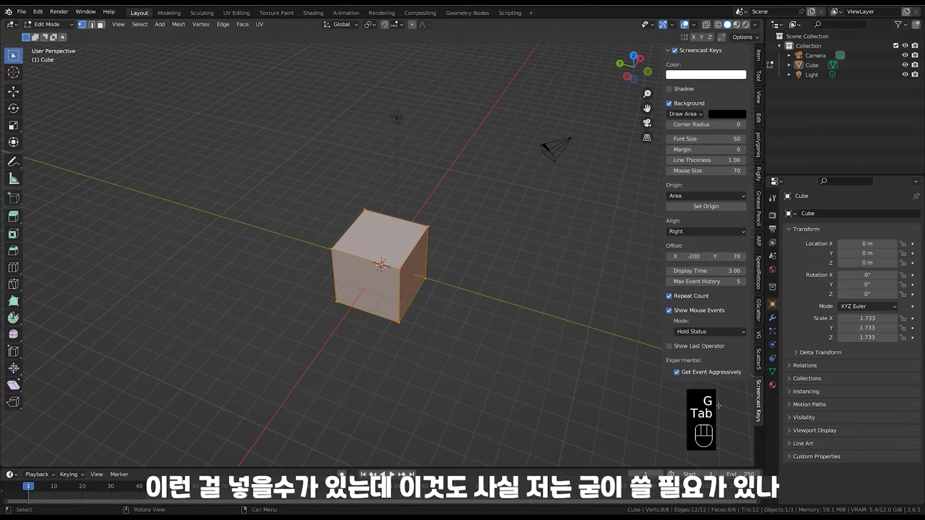
key(Tab)
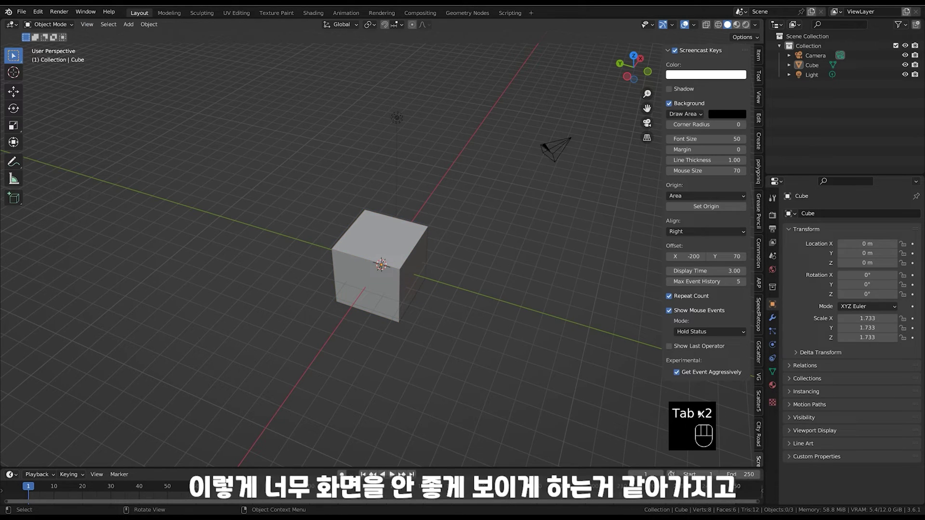
Try a pale blue background with a corner radius of 51 and turn the key display's background off
click(732, 115)
click(740, 147)
click(791, 142)
drag(792, 143, 792, 129)
drag(749, 164, 749, 158)
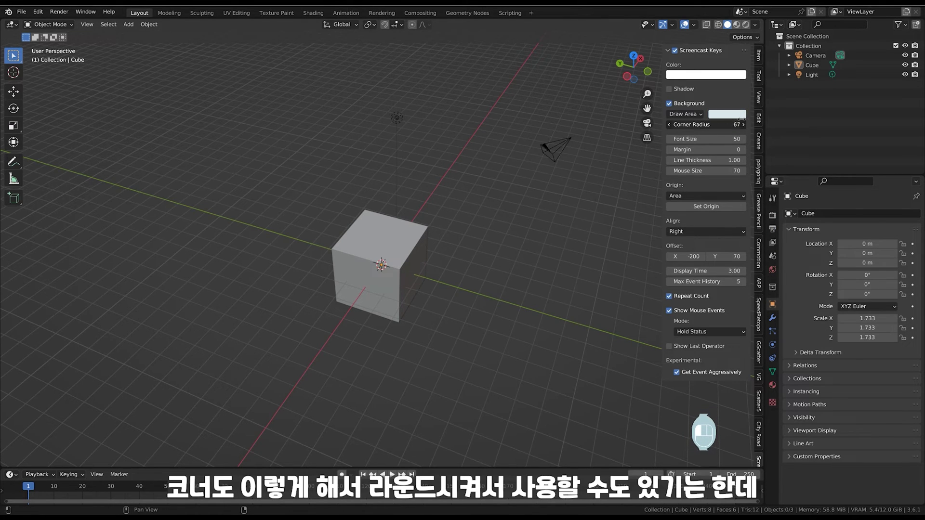
drag(701, 124, 731, 122)
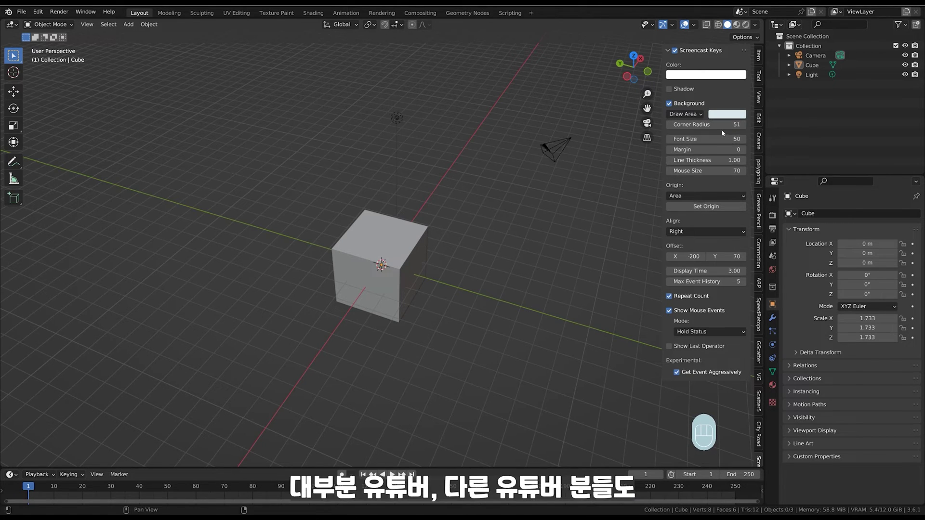
click(702, 108)
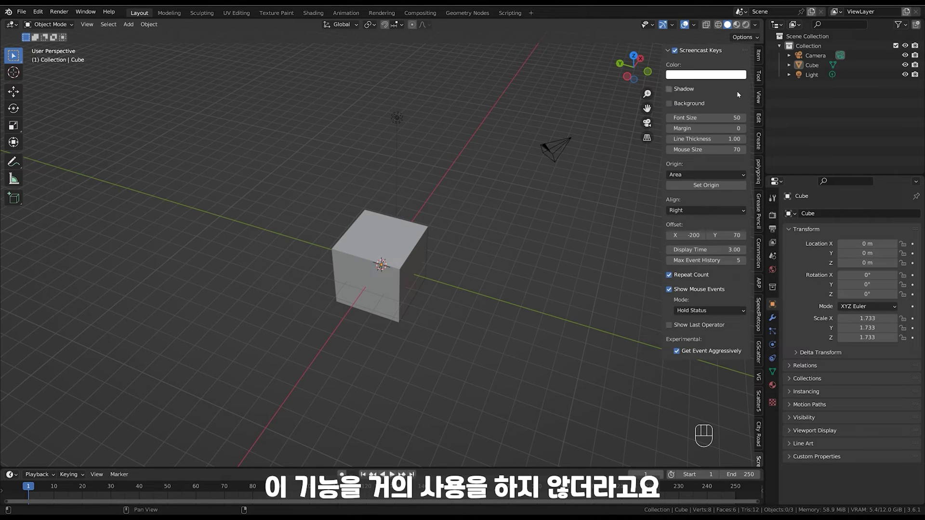
Open the Font Size value for editing, leave it, and preview the key text with a test keystroke
click(713, 117)
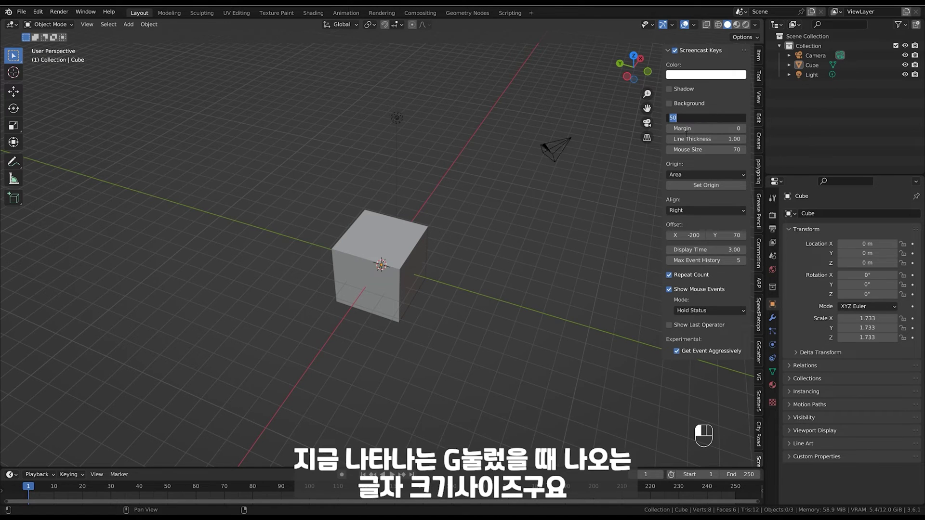
click(617, 188)
key(g)
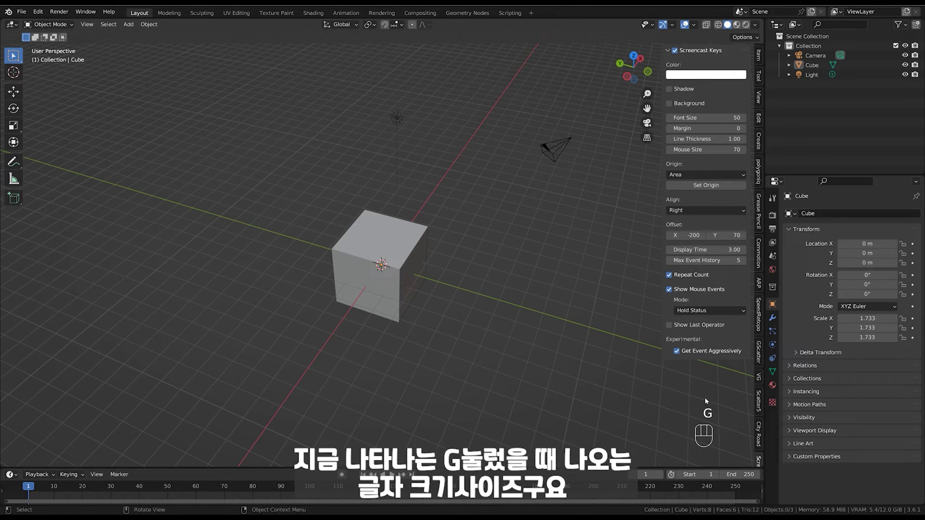
Try a font size of 10 for the key display and set it back to 50
click(721, 116)
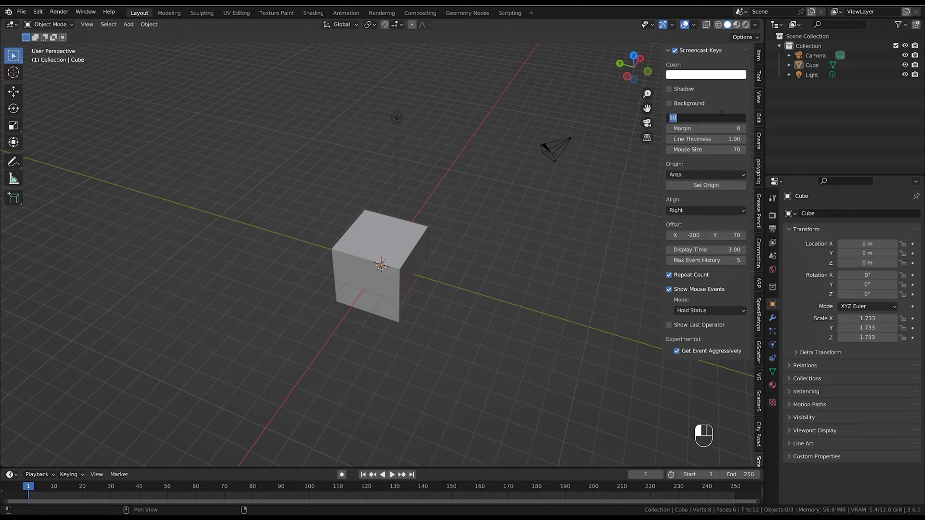
key(Return)
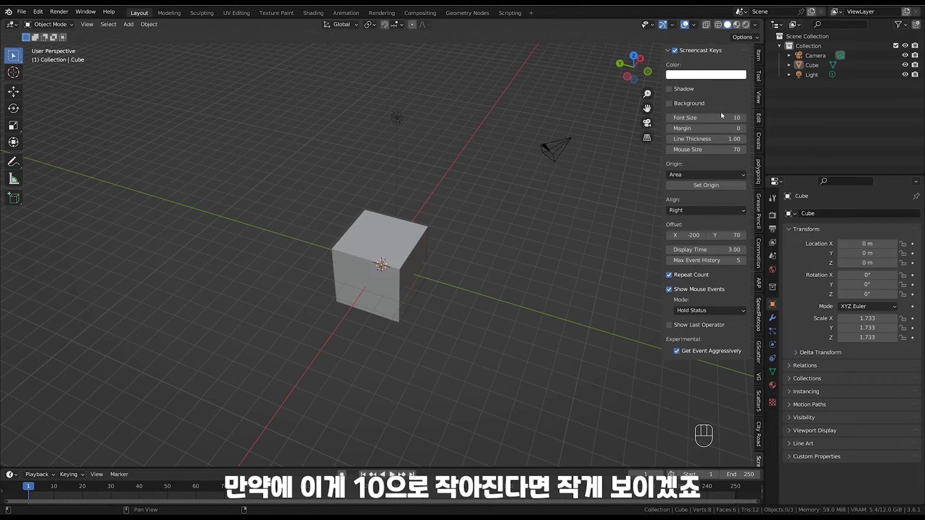
click(719, 116)
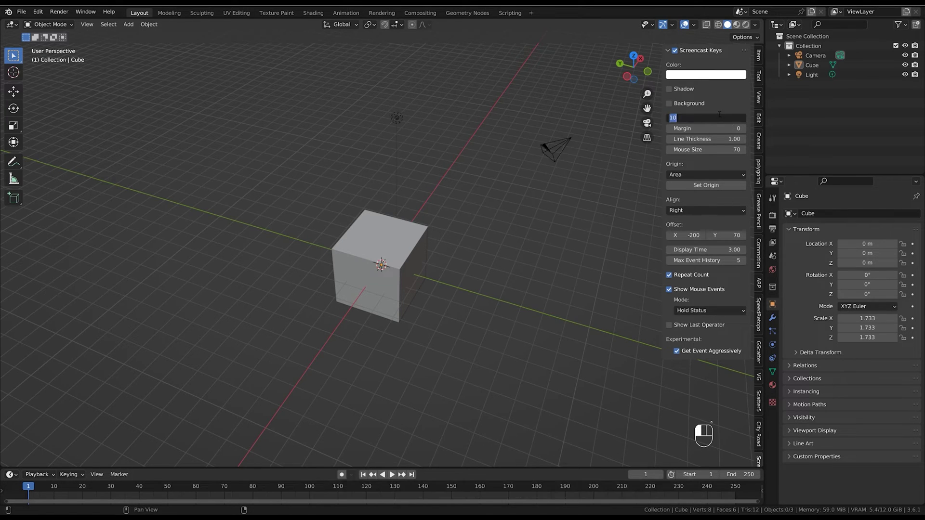
key(Return)
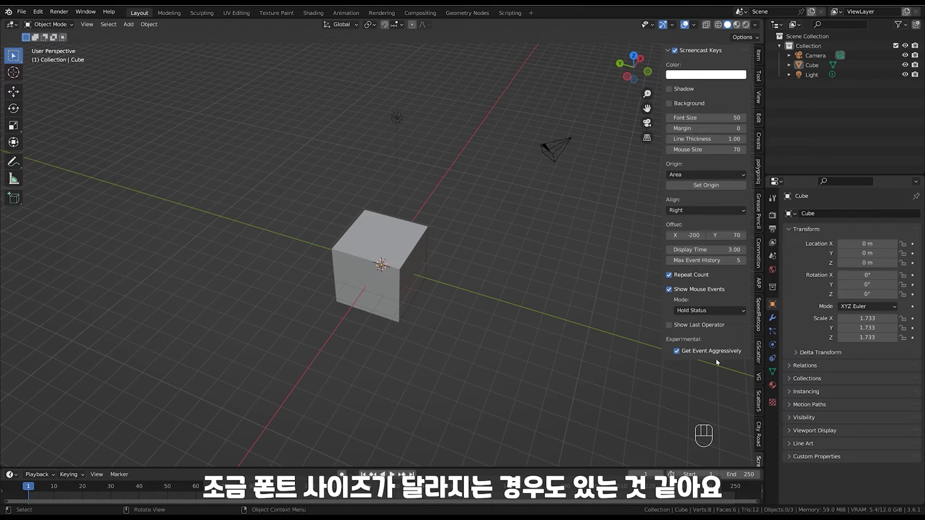
Try a much larger font size for the key display and return it to 50
click(712, 119)
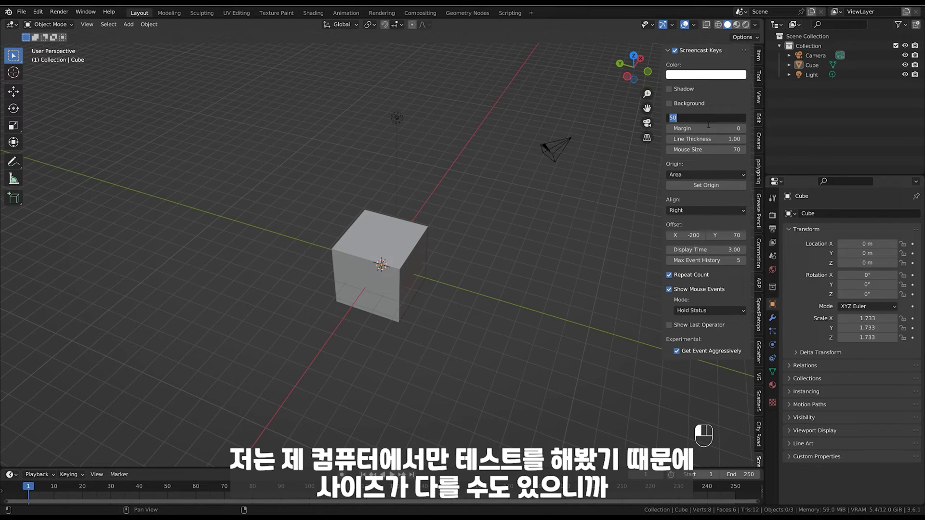
click(634, 181)
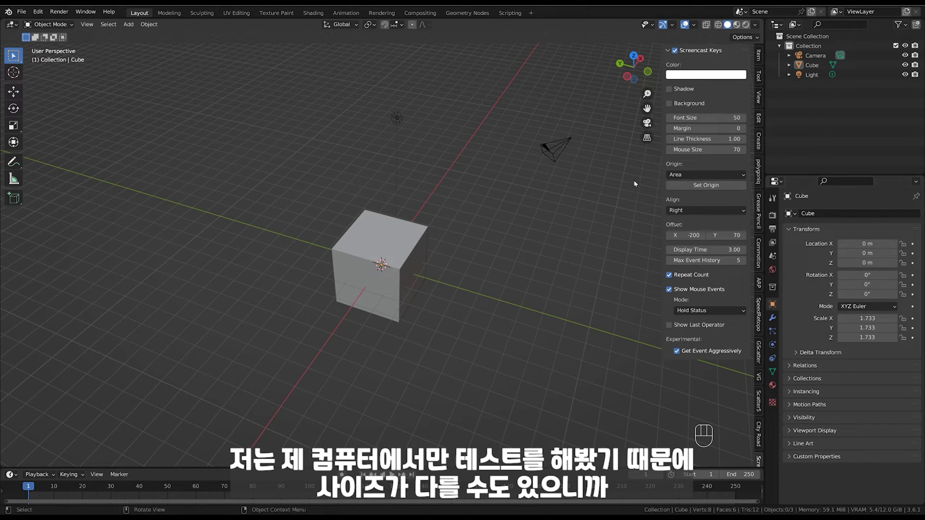
click(730, 117)
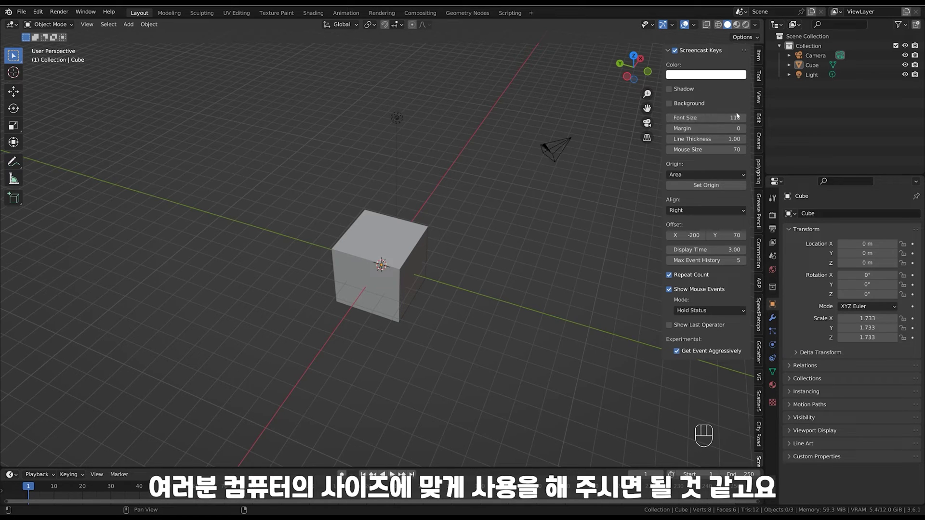
text(50)
key(Return)
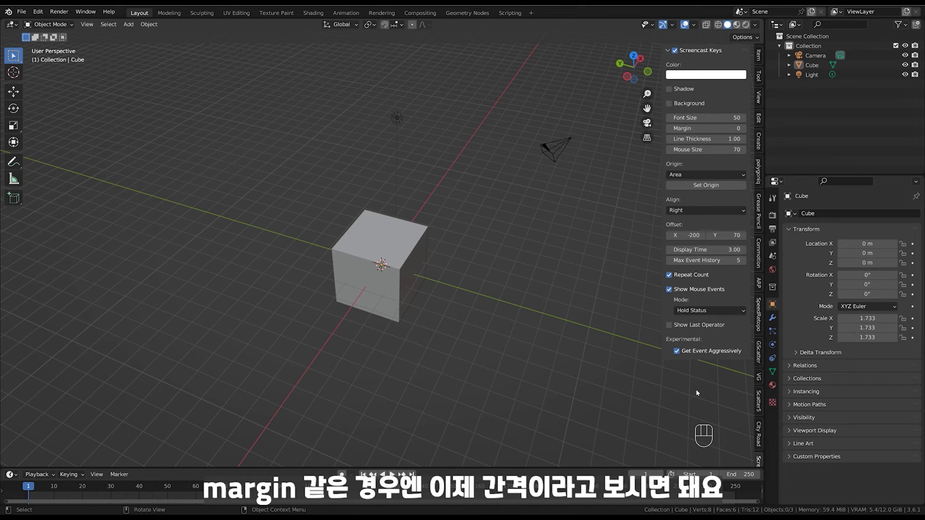
Try the key display's Margin setting with repeated test keystrokes, leaving the margin at 0
key(g)
key(g)
key(g)
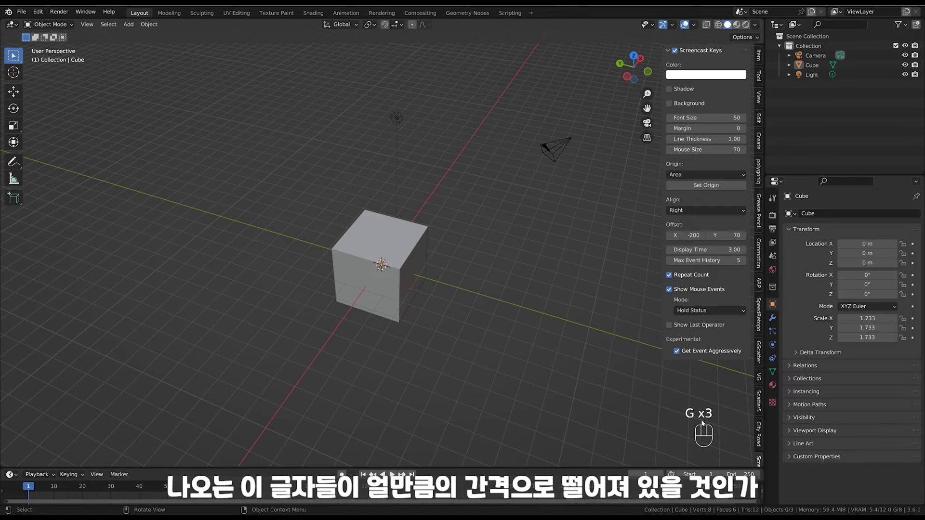
key(g)
key(g)
mouse_move(706, 128)
mouse_down()
mouse_move(786, 124)
mouse_move(698, 136)
mouse_up()
key(g)
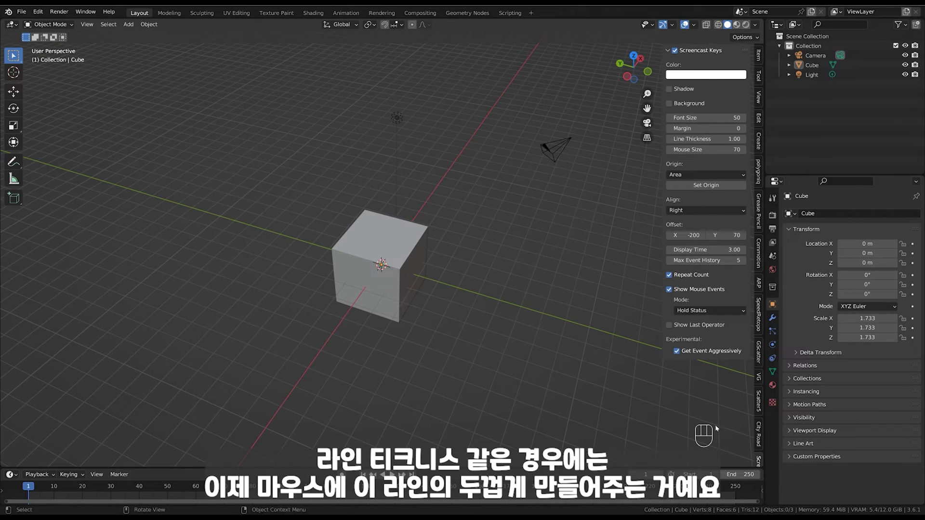
Try a line thickness of 5.00 for the mouse graphic and set it back to 1.00
mouse_move(713, 138)
mouse_down()
mouse_move(733, 139)
mouse_move(717, 138)
mouse_up()
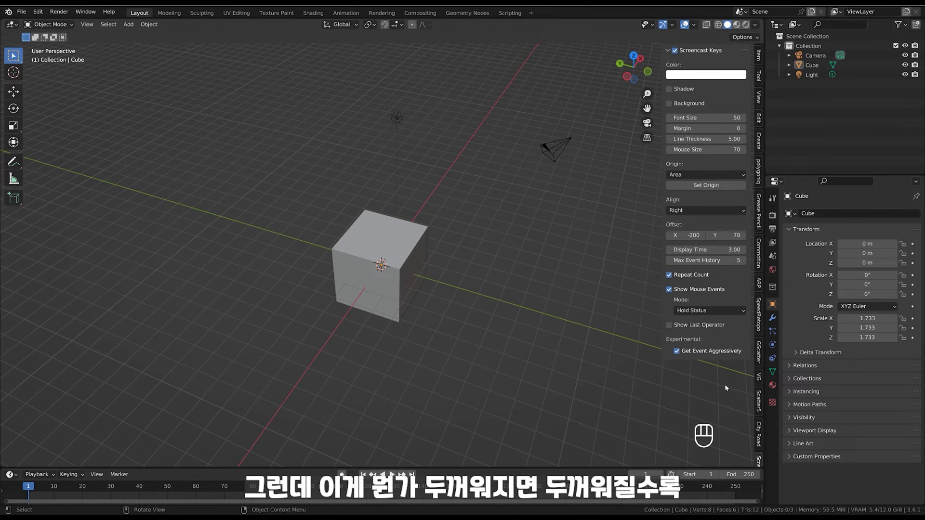
double_click(705, 139)
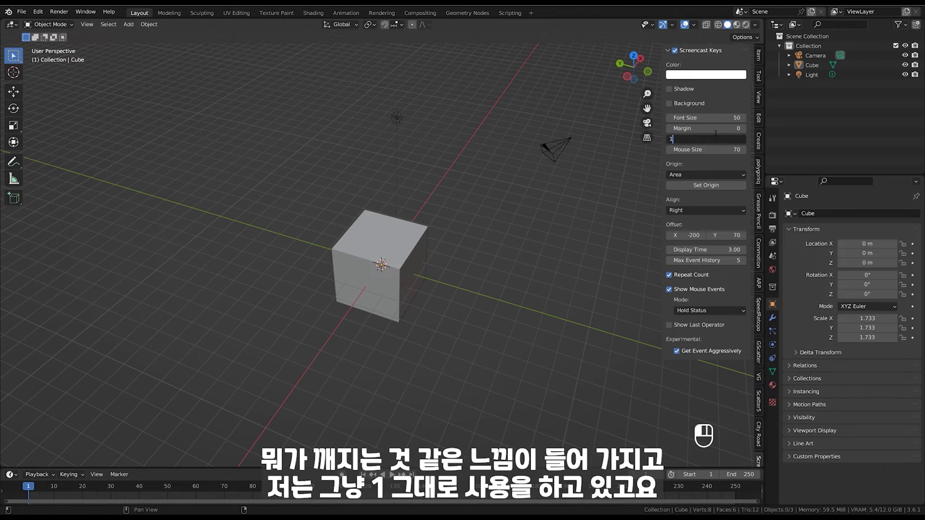
key(Return)
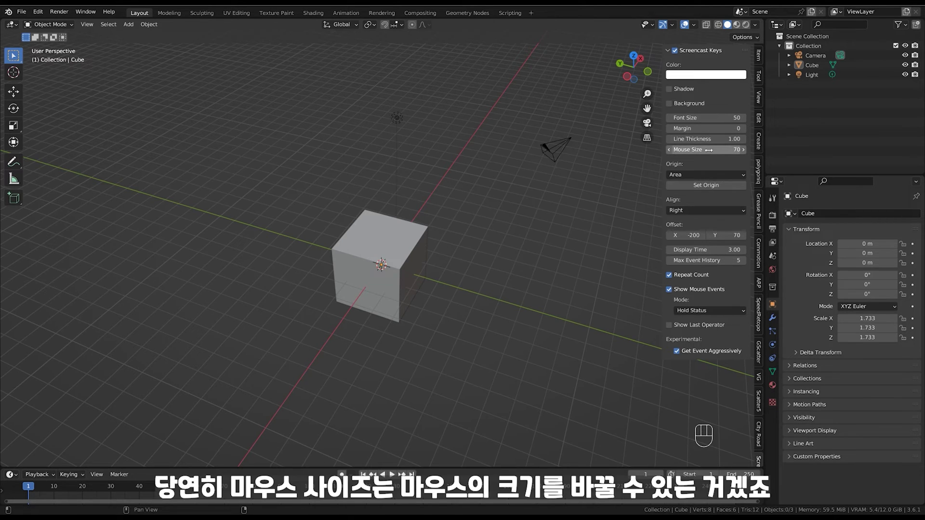
Try a different mouse size for the key display and set it back to 70
drag(708, 150, 730, 150)
click(729, 149)
text(70)
key(Return)
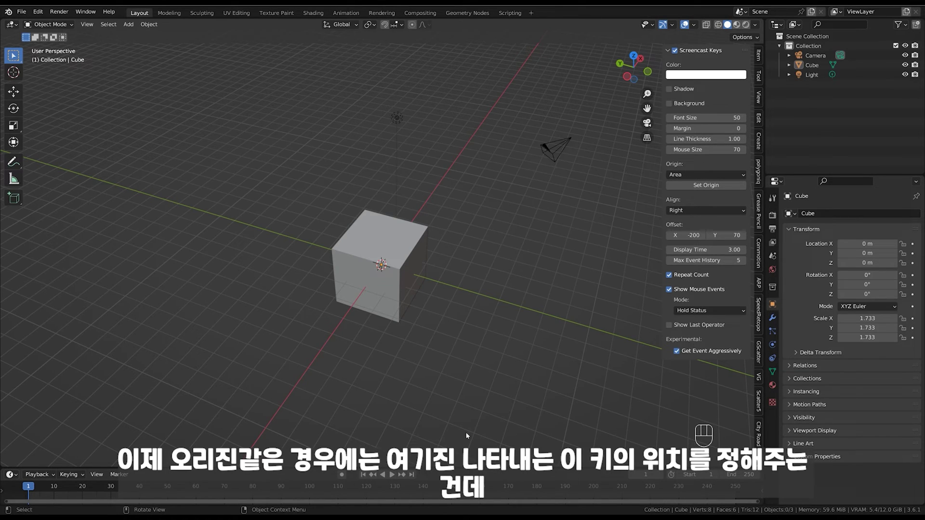
Review the origin types, keep Area, and set the key display's origin to the Outliner
click(716, 175)
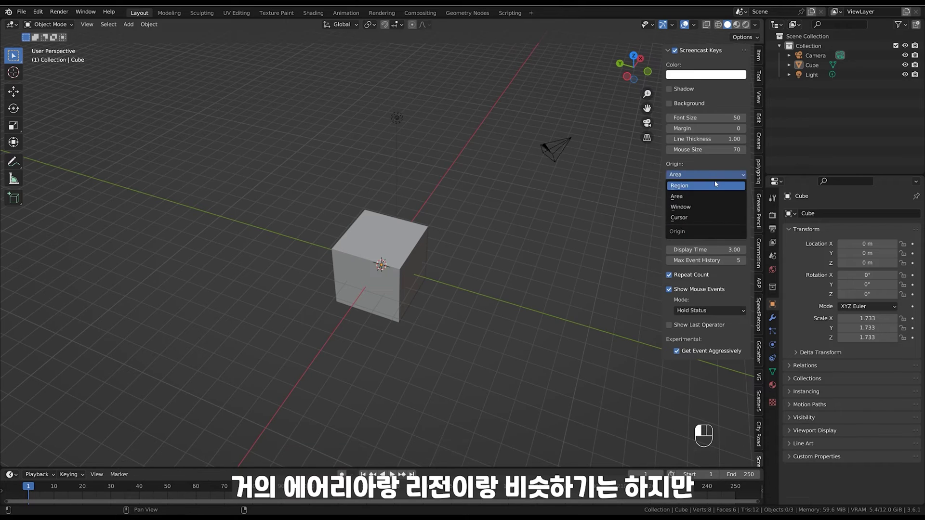
click(716, 166)
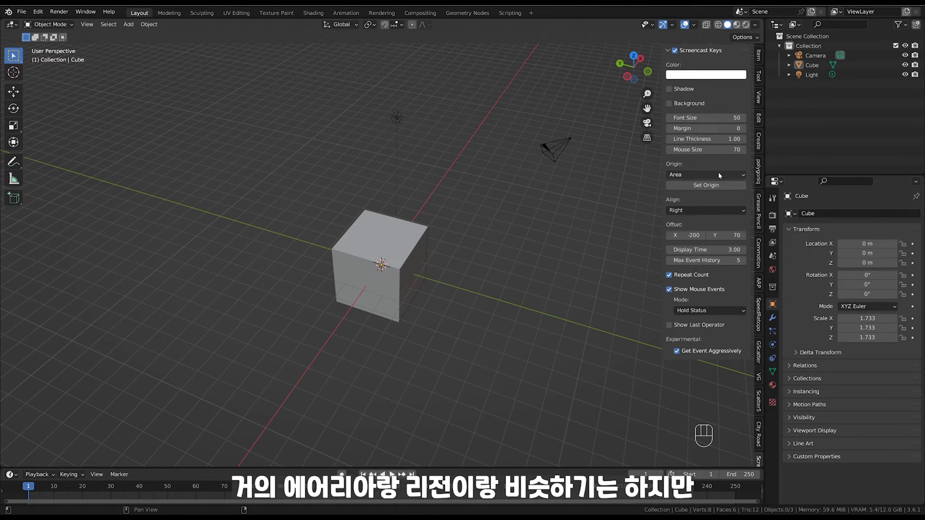
click(717, 178)
click(717, 177)
click(717, 186)
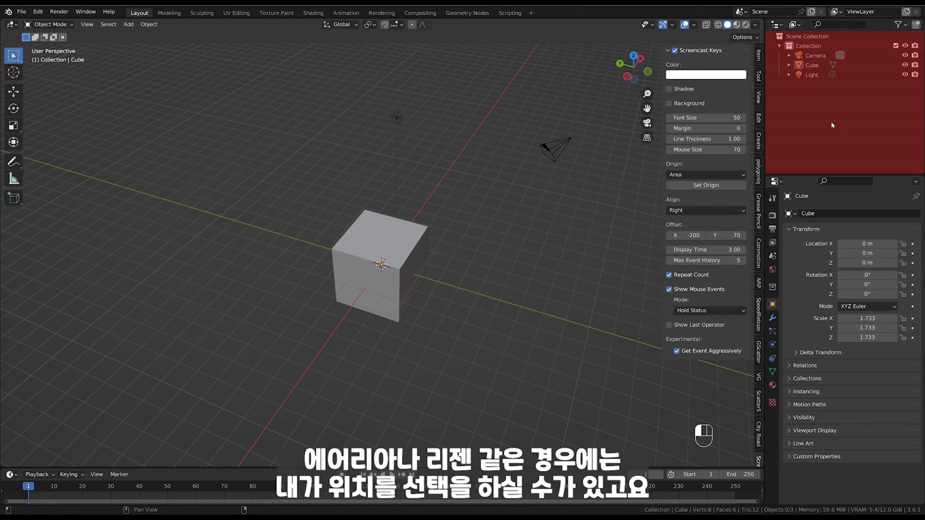
click(819, 154)
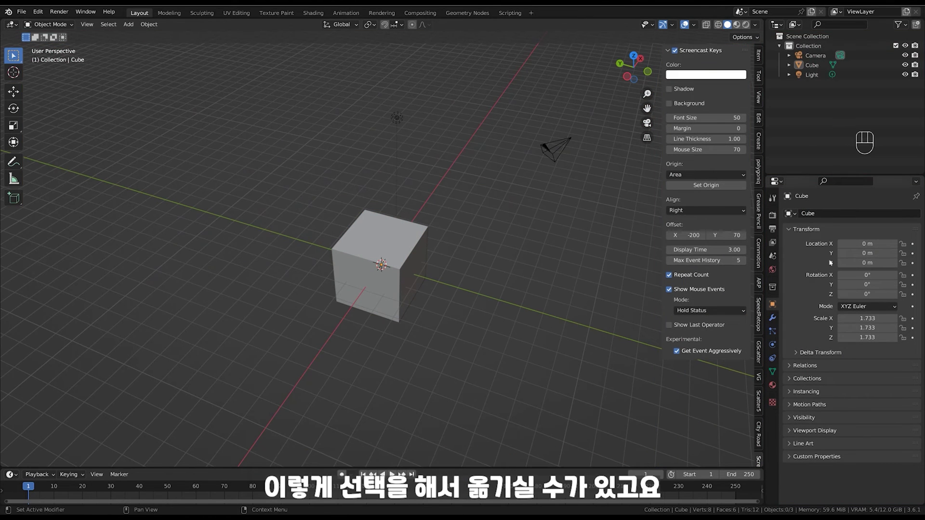
Move the key display's Area origin to the 3D viewport, try the Properties editor, and return it to the viewport
click(717, 174)
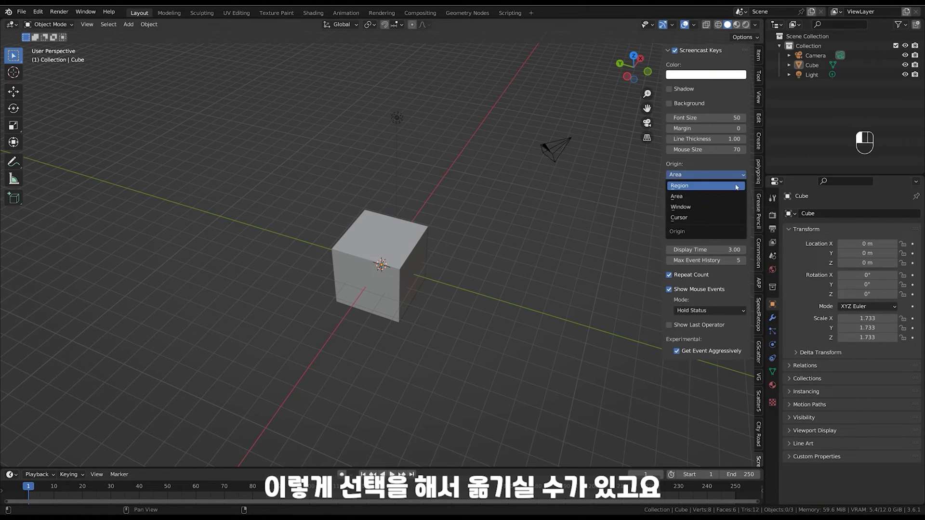
click(717, 175)
click(721, 186)
click(538, 253)
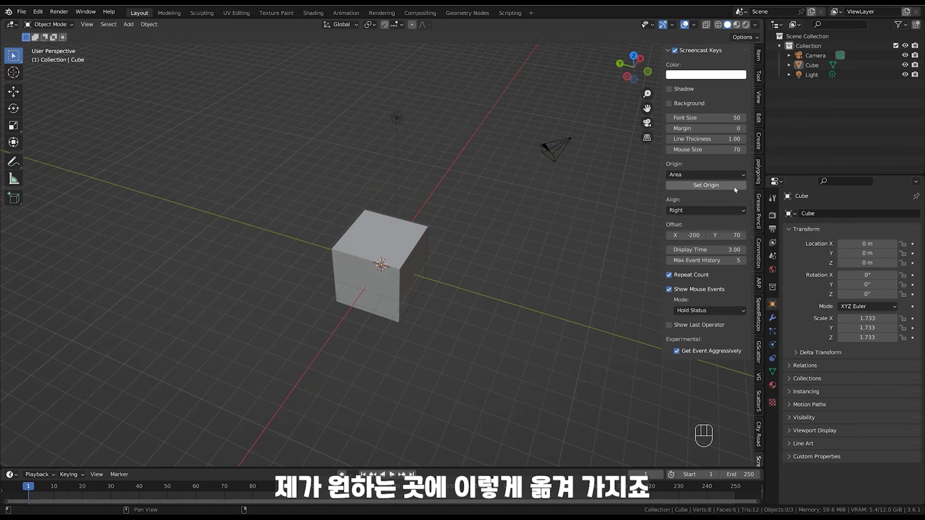
click(718, 186)
click(832, 461)
click(717, 186)
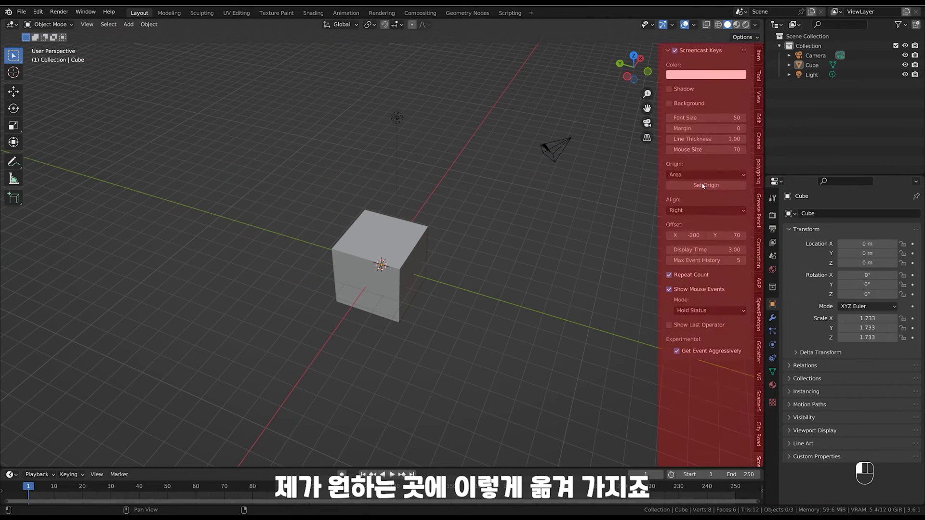
click(608, 218)
Switch the key display's origin type to Region and try placing it in the Outliner and the Properties editor
click(717, 175)
click(708, 186)
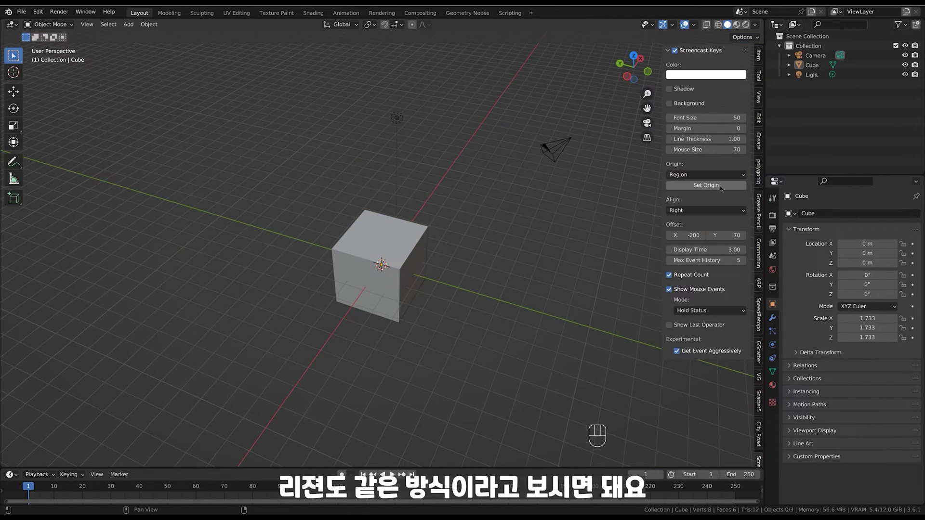
click(706, 185)
click(801, 138)
click(739, 175)
click(734, 186)
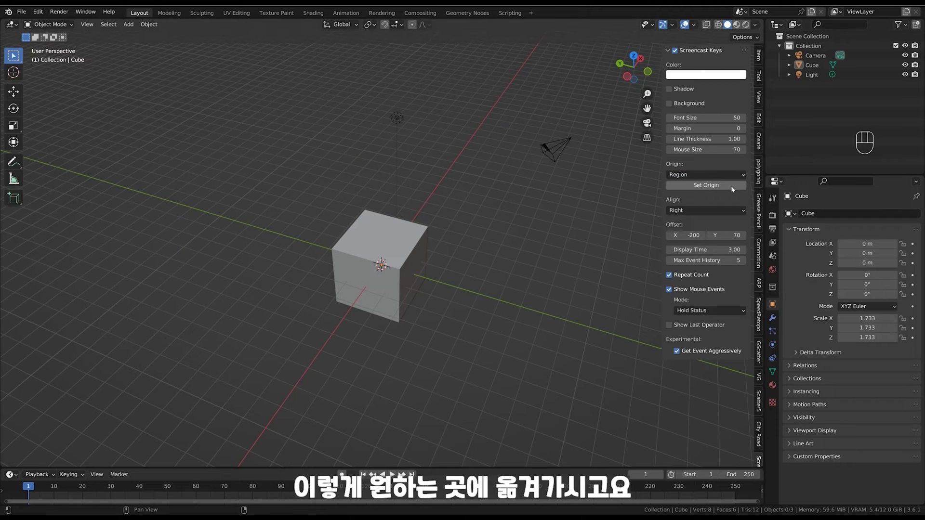
click(731, 186)
click(837, 267)
Set the origin type back to Area in the 3D viewport and enlarge the Timeline to test the display's position
click(723, 175)
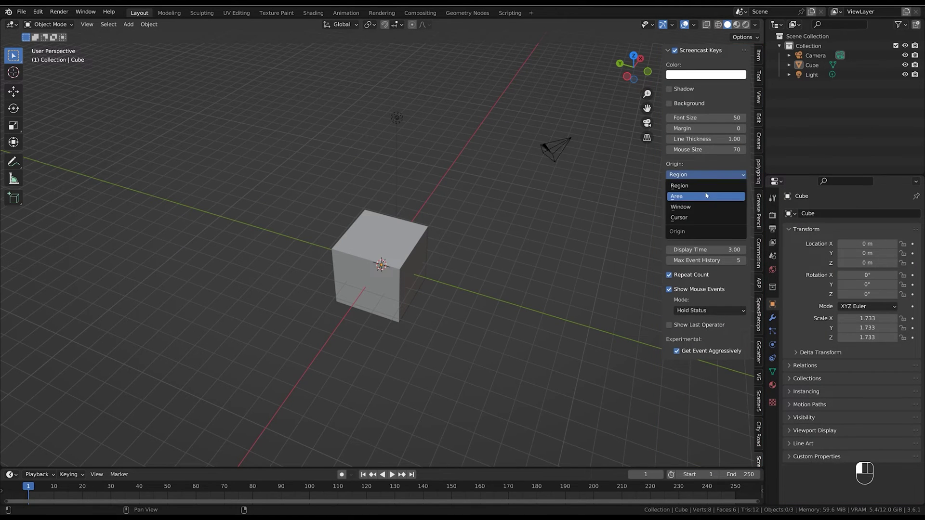
click(706, 197)
click(706, 185)
click(639, 225)
click(711, 174)
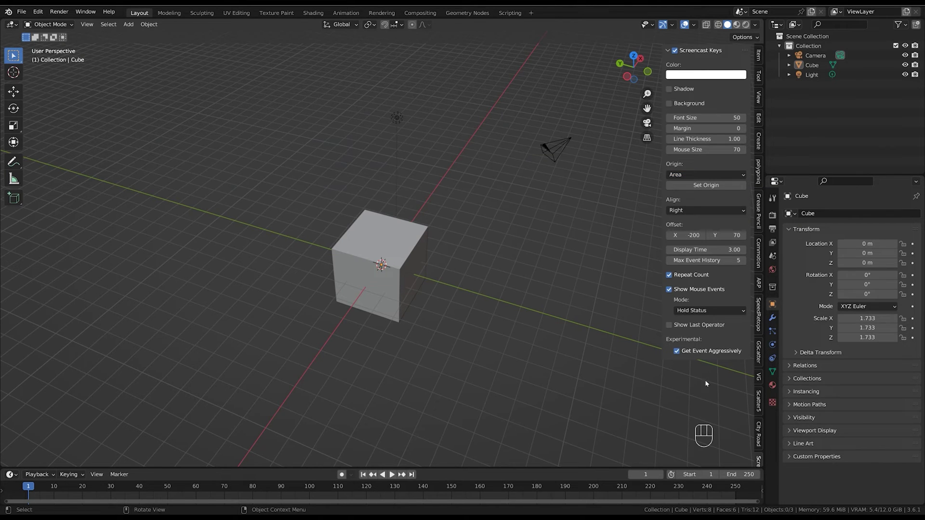
click(677, 185)
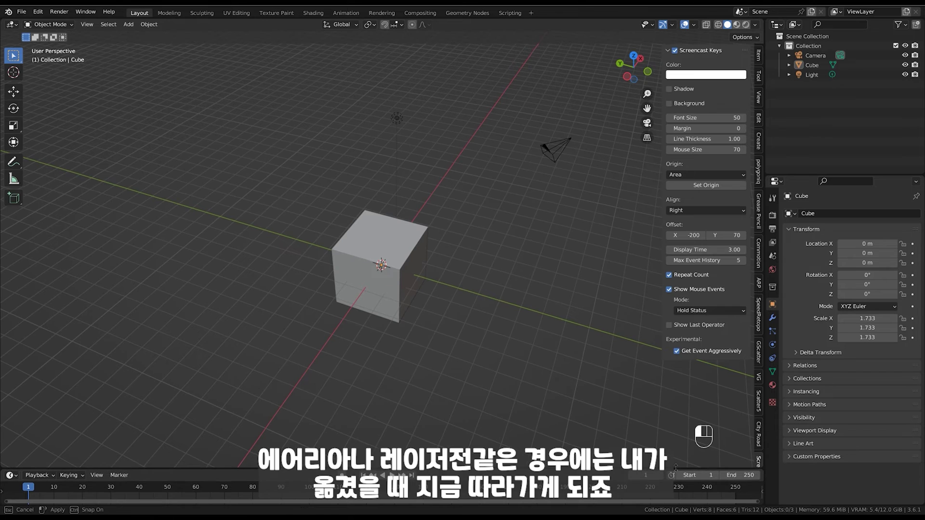
drag(676, 468, 723, 408)
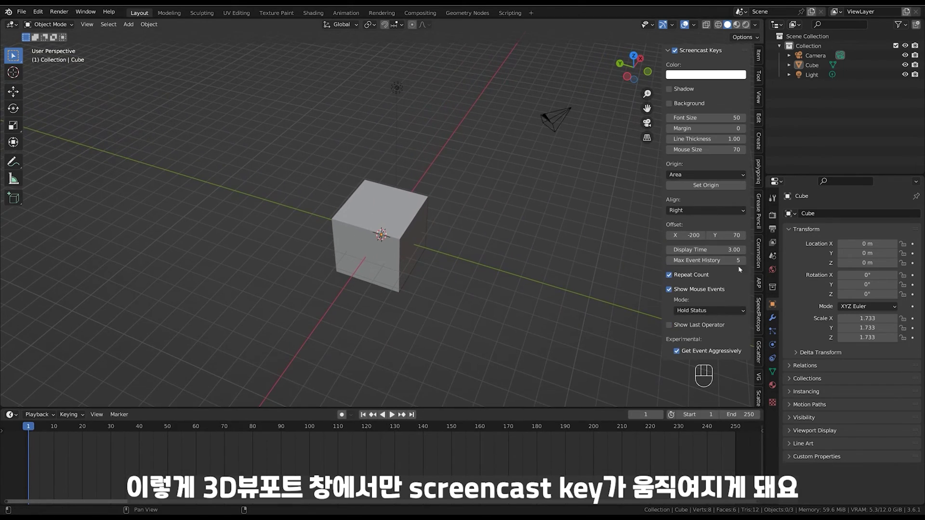
Set the key display's origin type to Window and test it by narrowing and re-widening the Properties editor
click(701, 175)
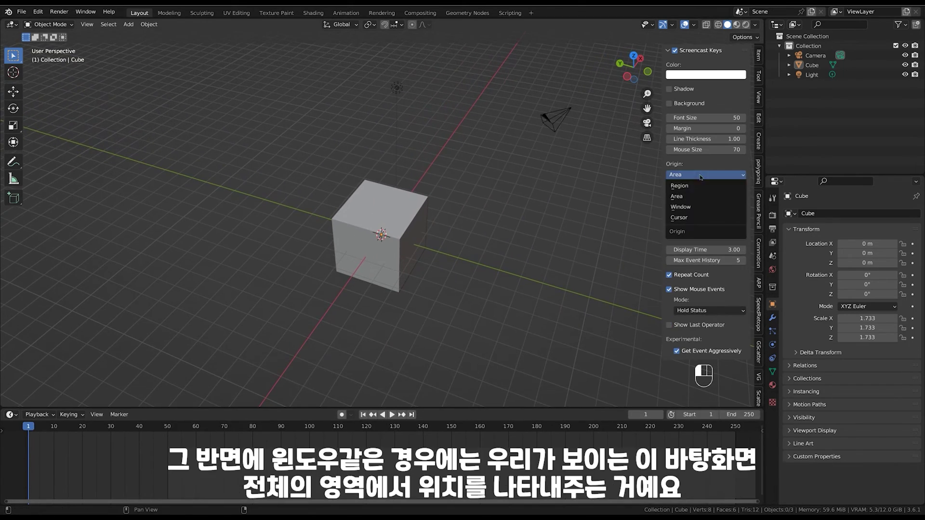
click(701, 208)
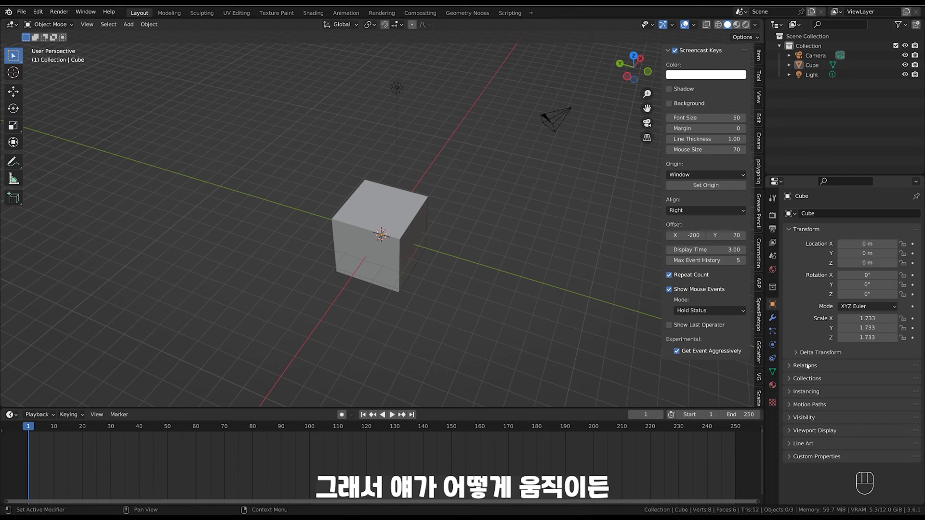
drag(766, 238, 852, 289)
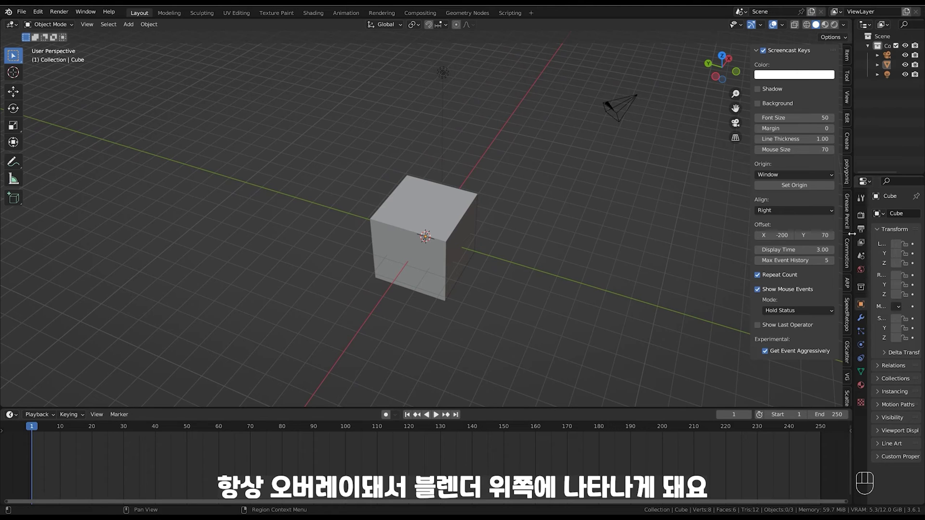
drag(852, 234, 761, 241)
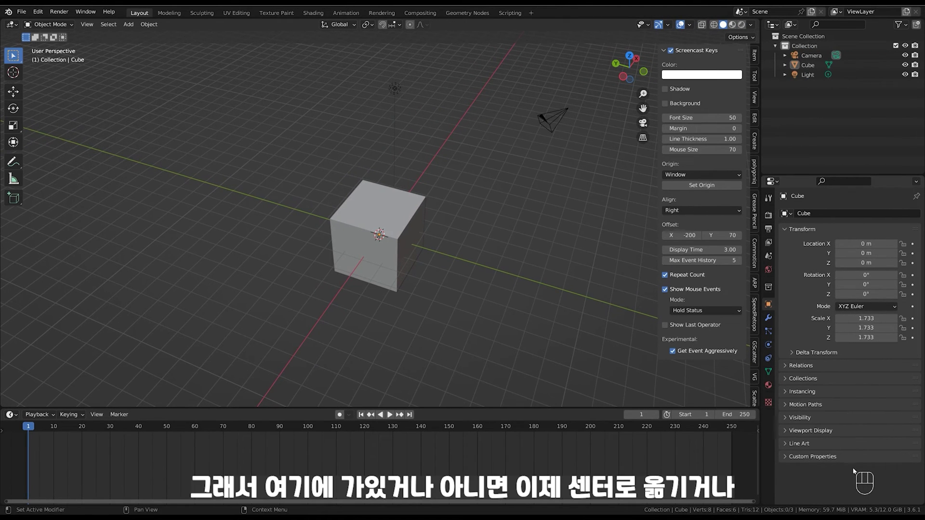
Try Center and Left alignment for the key display and set it back to Right
click(701, 210)
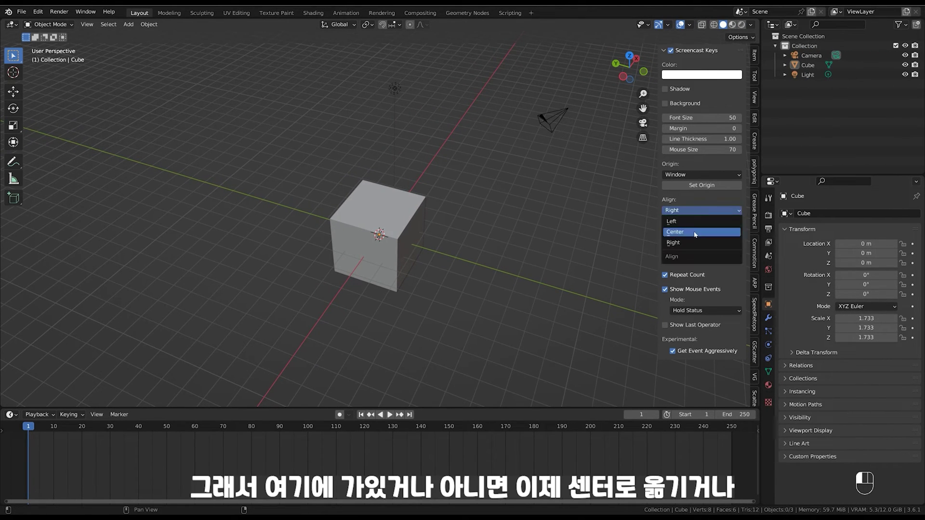
click(698, 234)
click(696, 210)
click(693, 223)
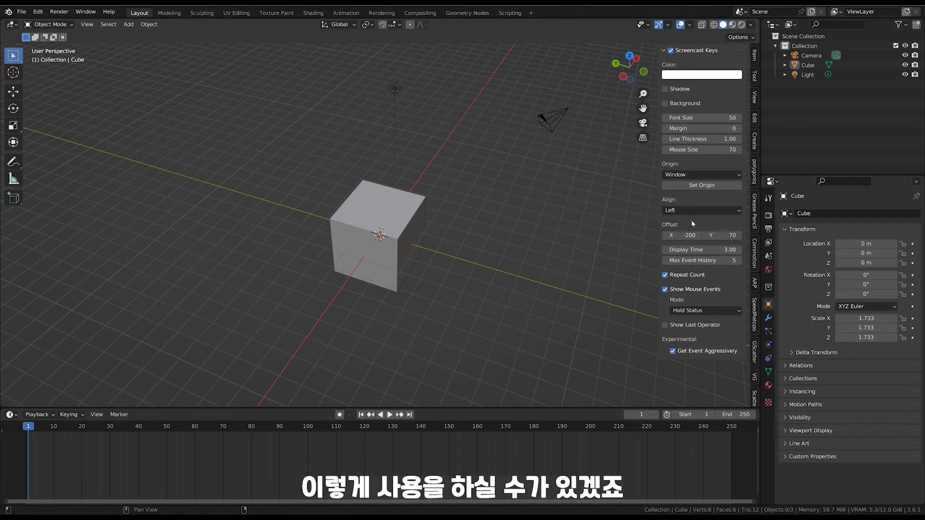
click(712, 210)
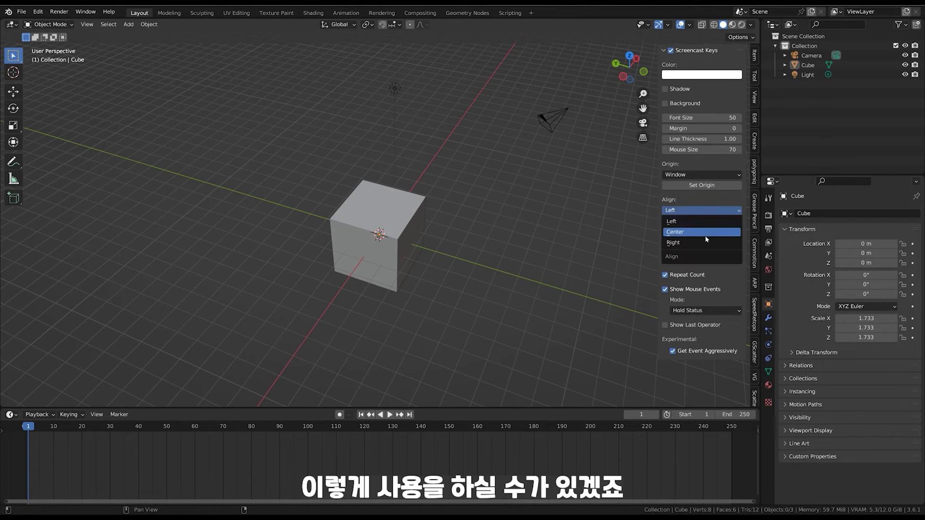
click(716, 241)
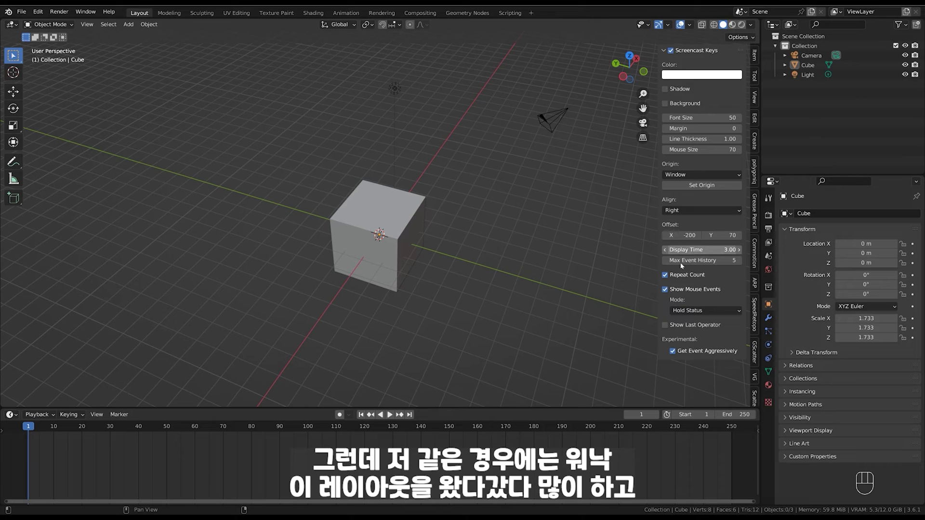
Enlarge the Timeline and split the 3D viewport into three side-by-side viewports
drag(612, 408, 612, 374)
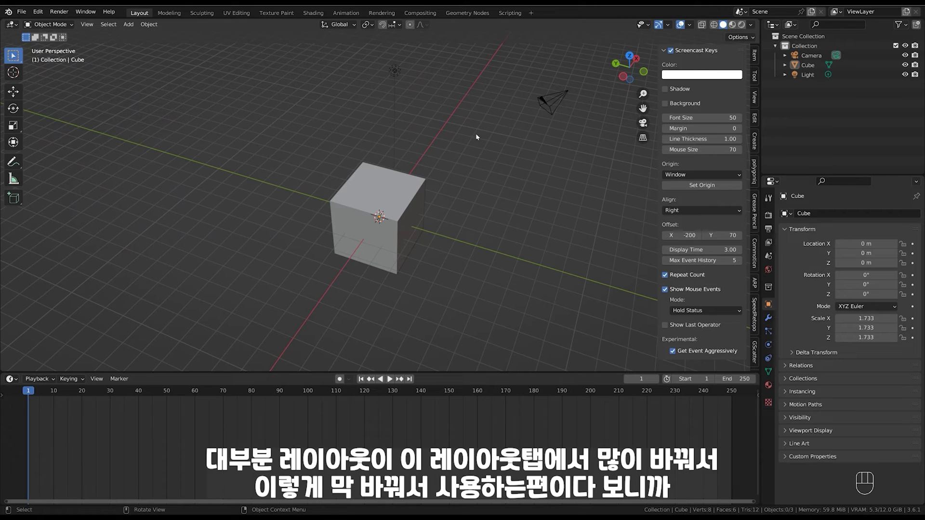
drag(755, 20, 396, 121)
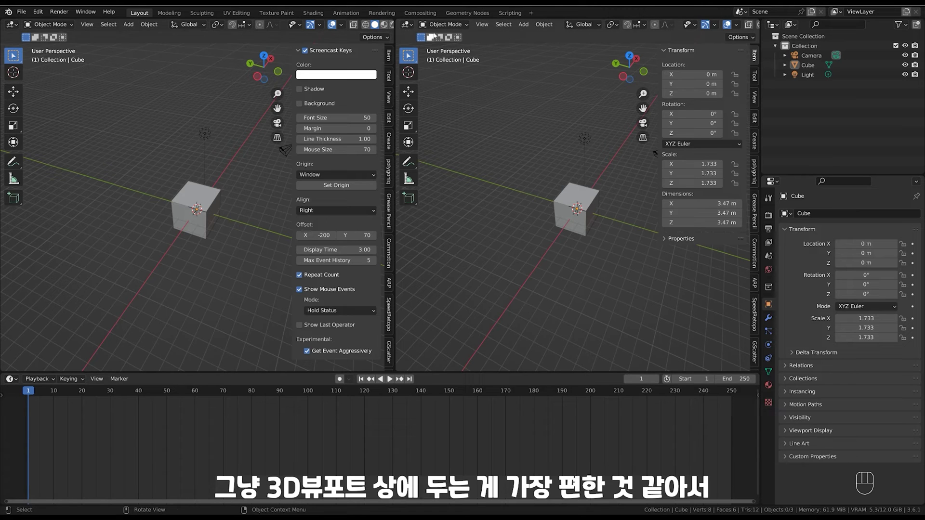
drag(758, 20, 690, 56)
Join the three side-by-side 3D viewports back into a single one
right_click(395, 38)
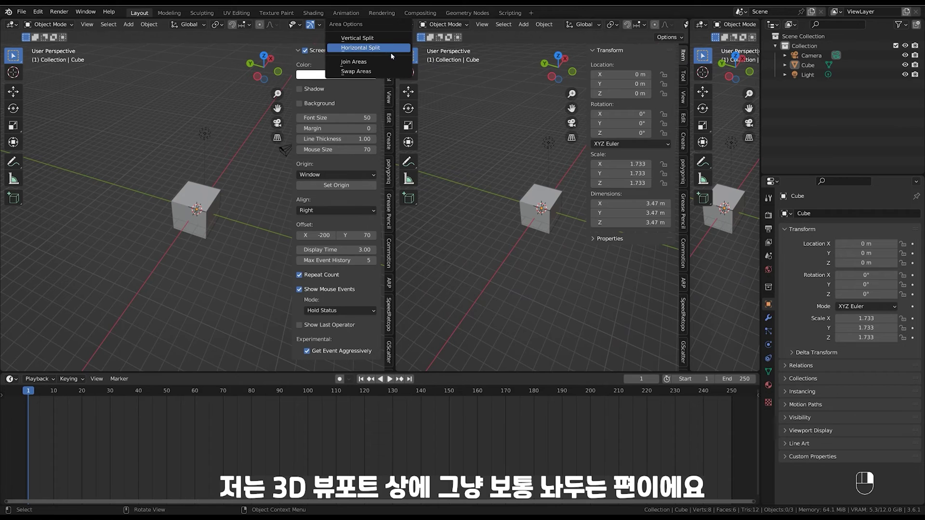
click(366, 61)
click(490, 62)
right_click(690, 70)
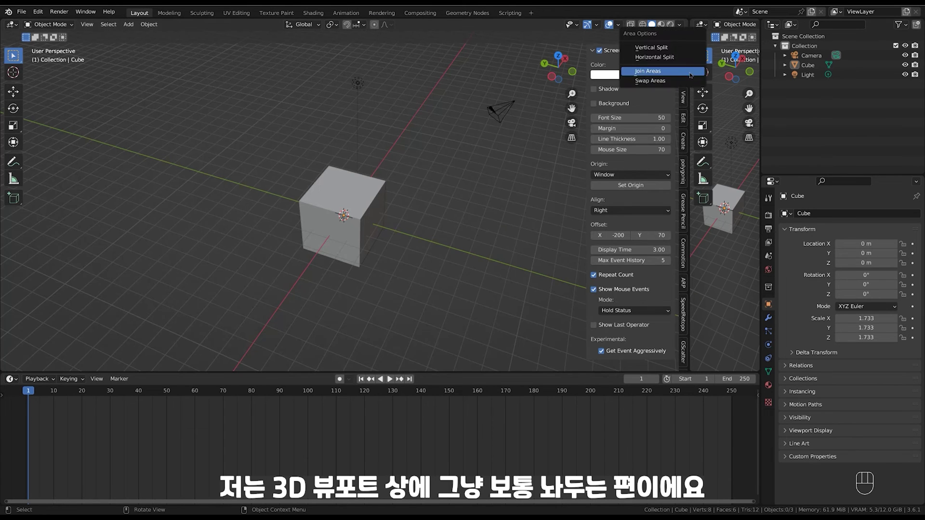
click(665, 70)
click(740, 144)
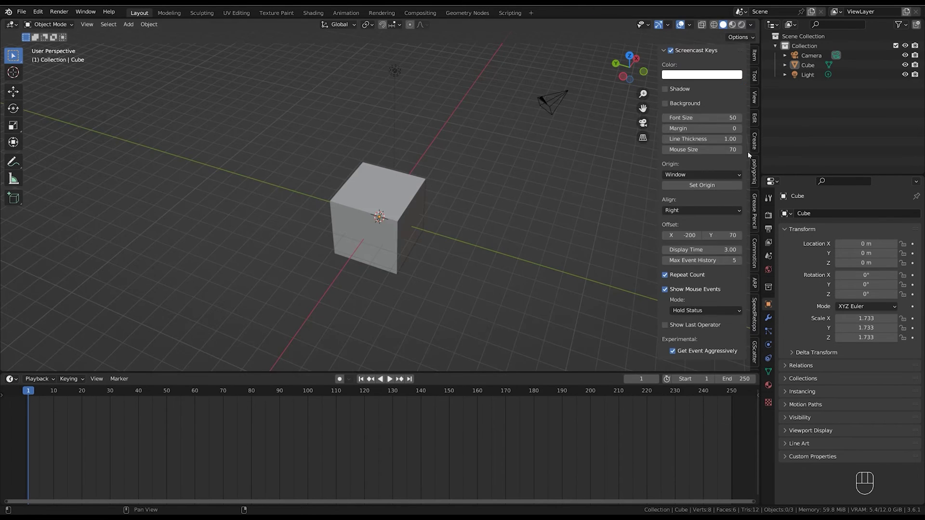
Set the key display's origin type to Area with its origin in the 3D viewport, and shrink the Timeline
click(722, 175)
click(725, 197)
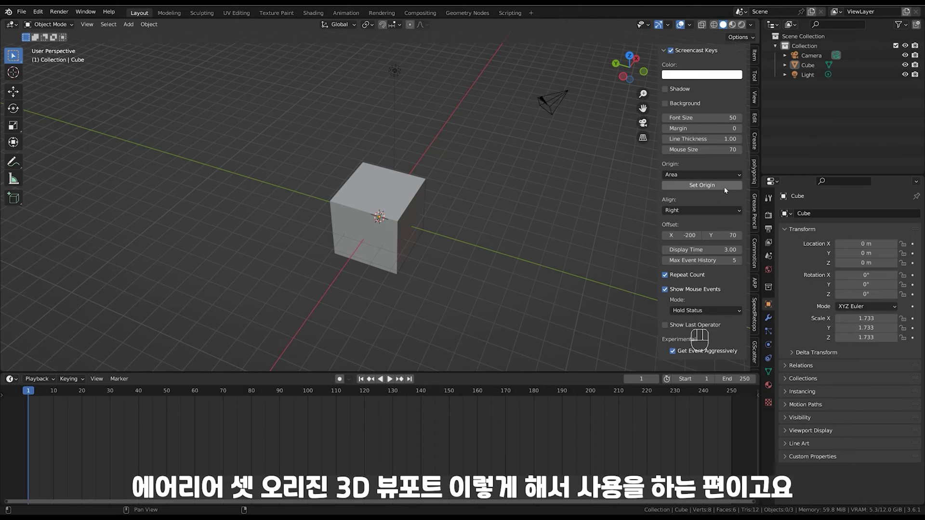
click(725, 187)
click(651, 191)
drag(711, 372, 712, 401)
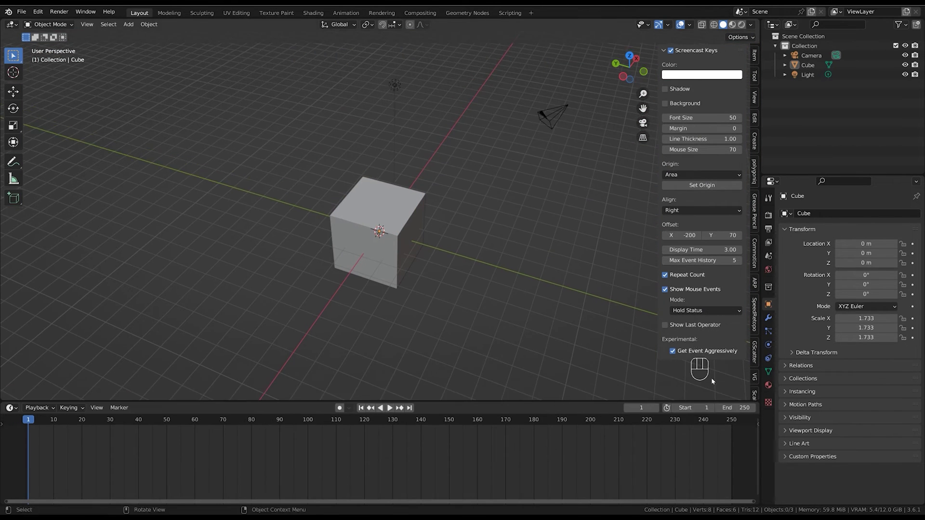
Try Left alignment for the key display in the 3D viewport and return it to Right
click(692, 212)
click(693, 223)
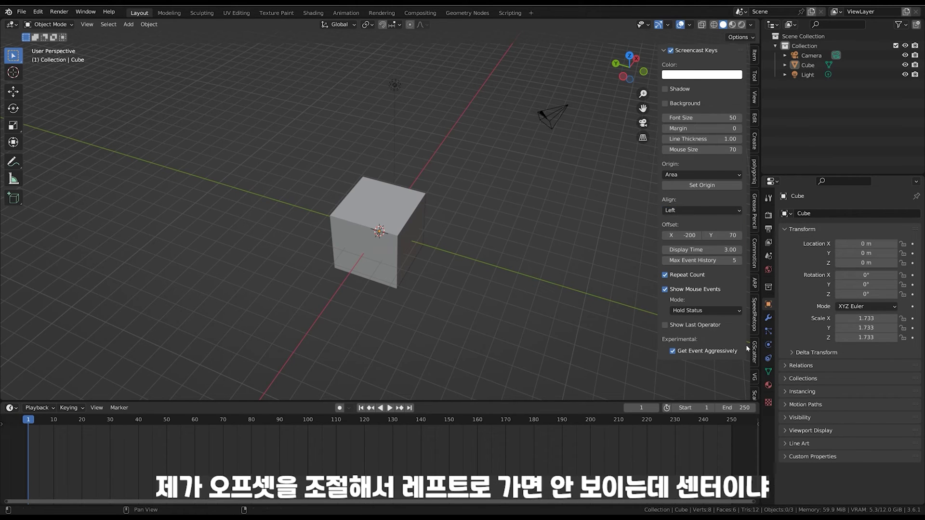
click(739, 209)
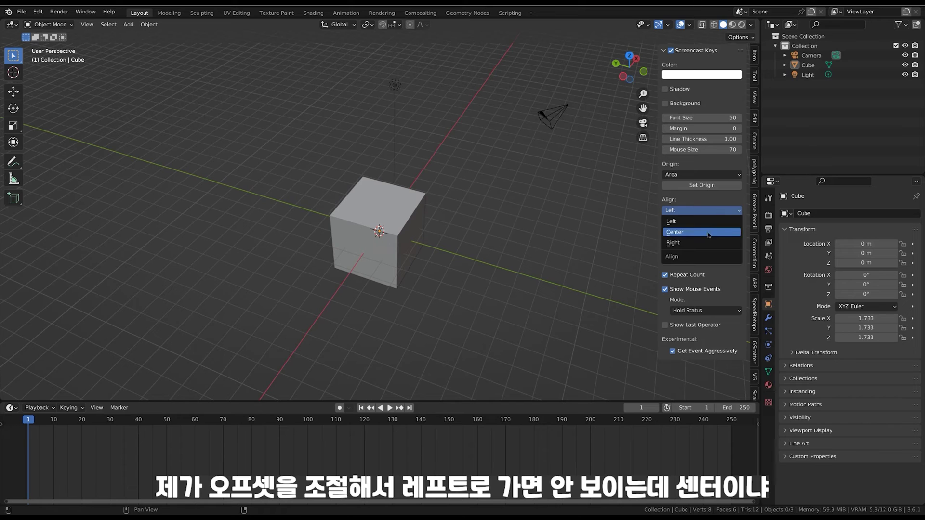
click(696, 224)
click(697, 210)
click(697, 241)
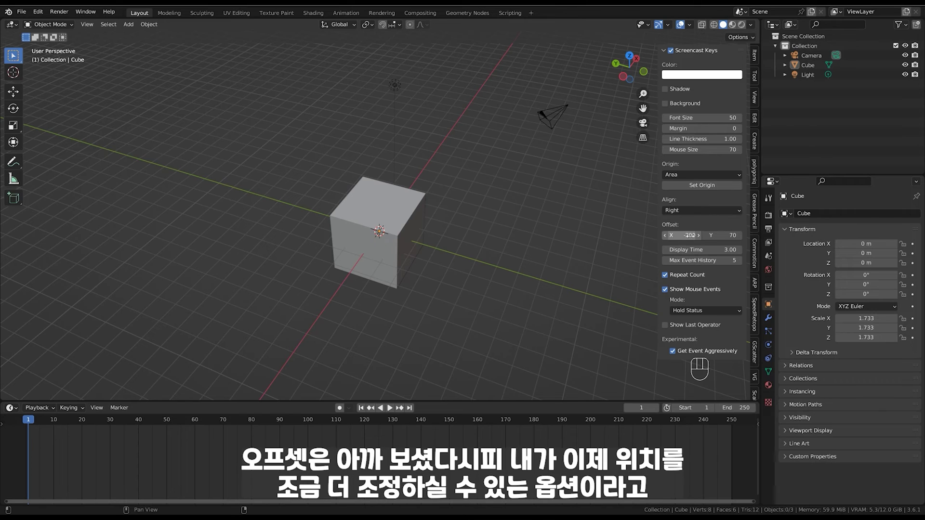
Try shifting the key display's X and Y offsets freehand and undo the last changes
mouse_move(690, 235)
mouse_down()
mouse_move(742, 235)
mouse_move(633, 235)
mouse_move(743, 235)
mouse_move(737, 227)
mouse_move(699, 232)
mouse_move(764, 236)
mouse_move(707, 239)
mouse_up()
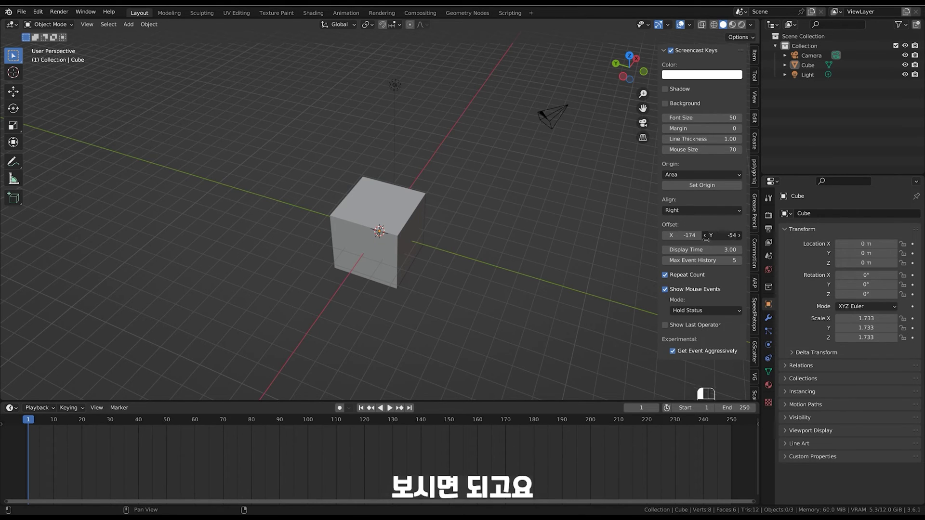
key(ctrl+z)
key(ctrl+z)
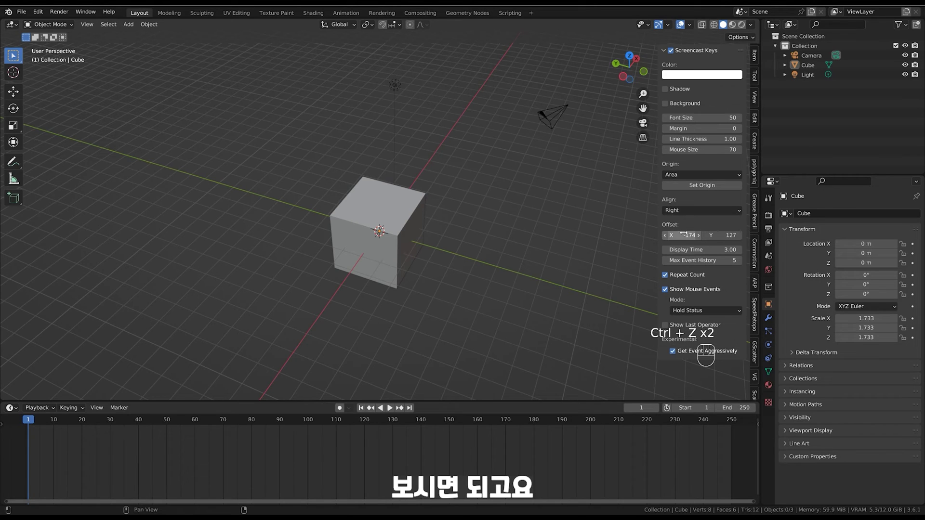
Set the key display's offset to X -200 and Y 70
click(683, 235)
text(-200)
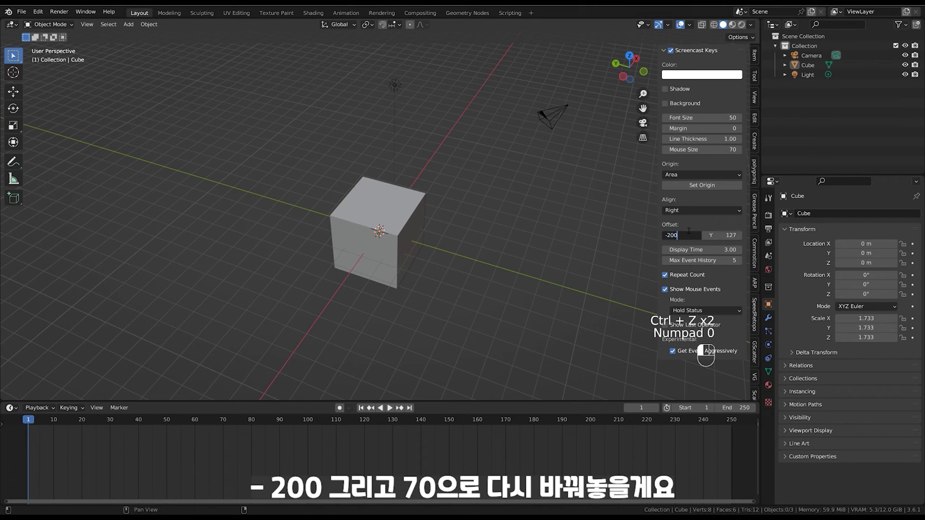
click(721, 235)
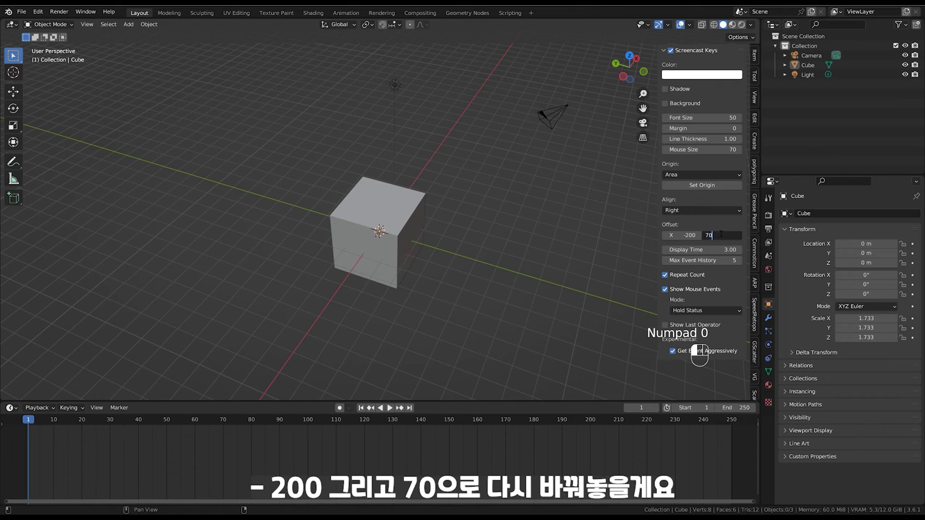
key(Return)
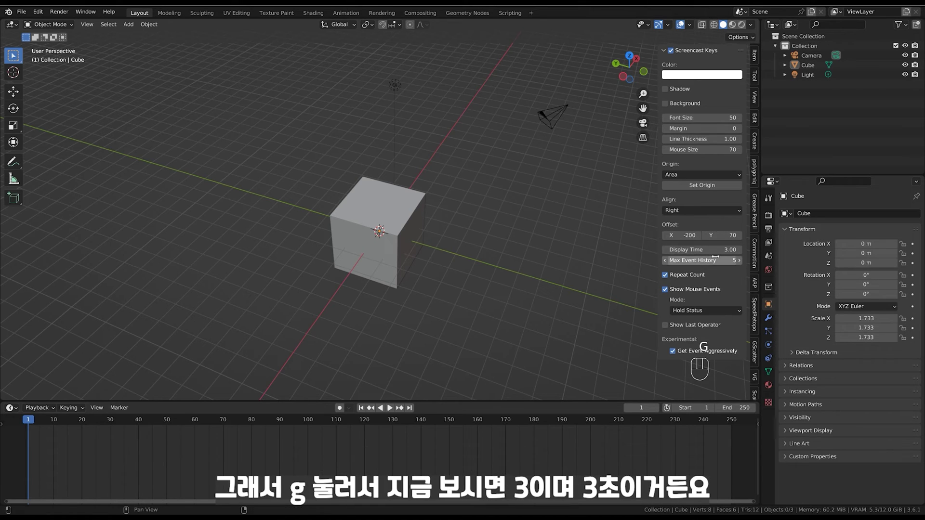
Test how long a G keystroke stays on screen and set the Display Time to 1
key(g)
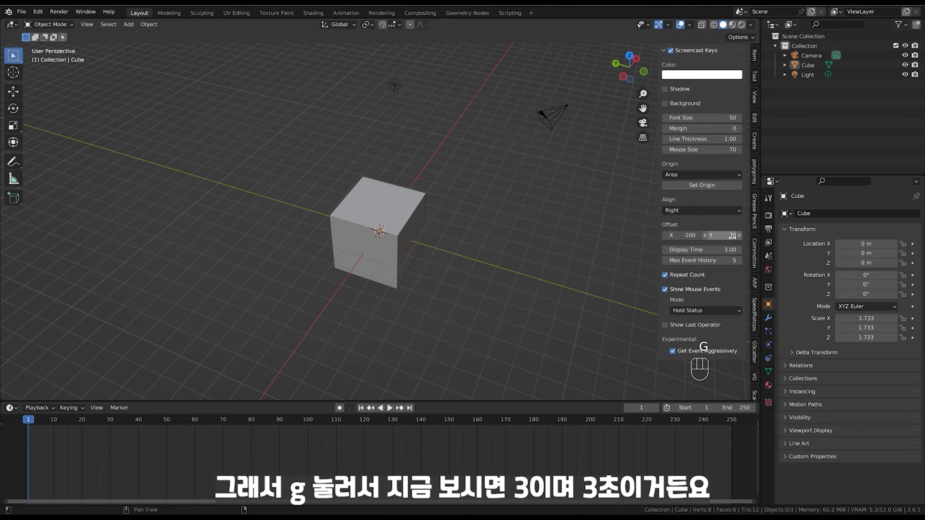
click(721, 249)
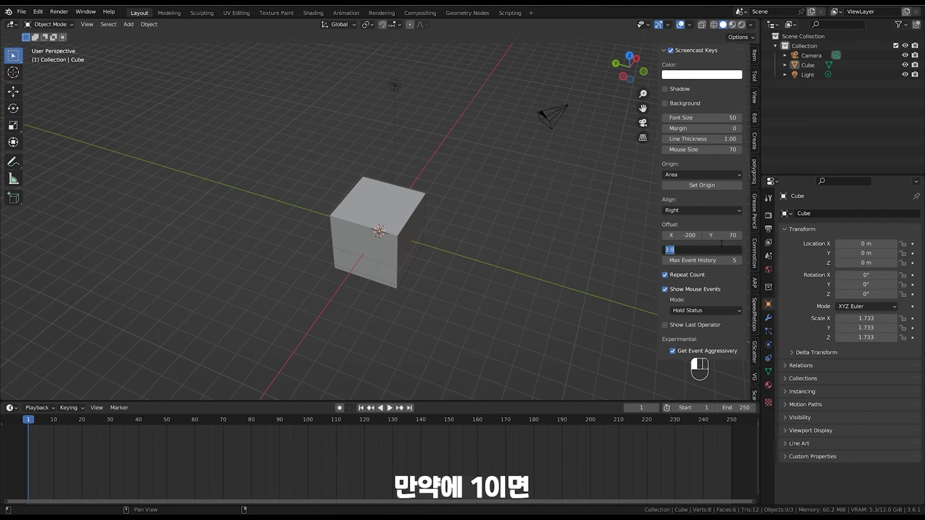
text(1)
key(Return)
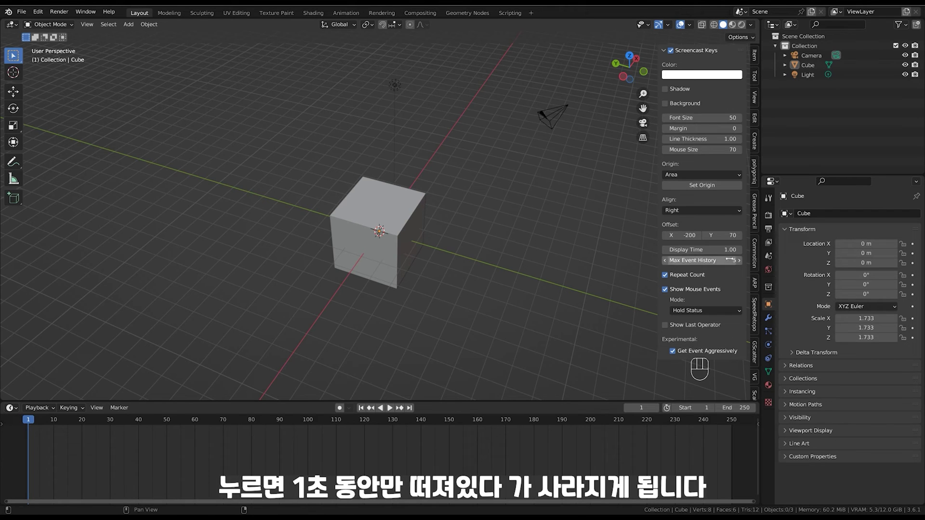
Set the key display's Display Time to 5
click(721, 247)
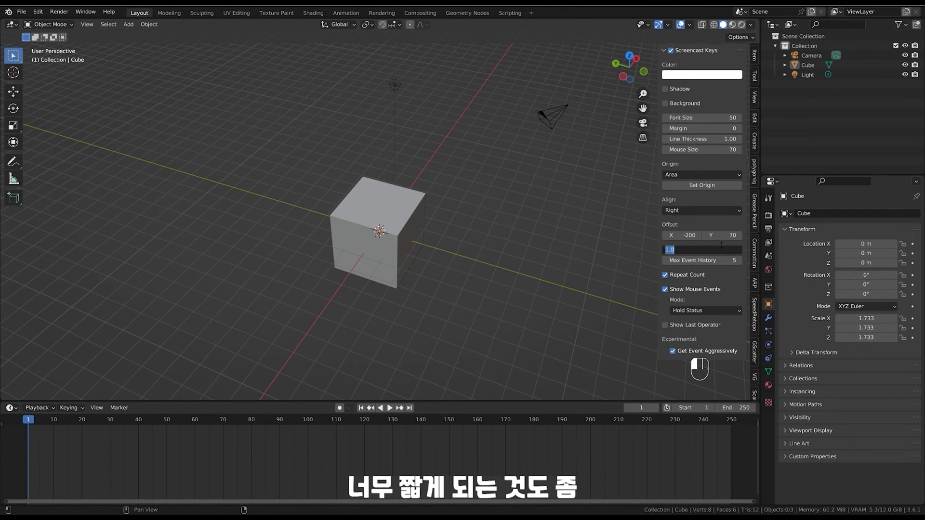
text(5)
key(Return)
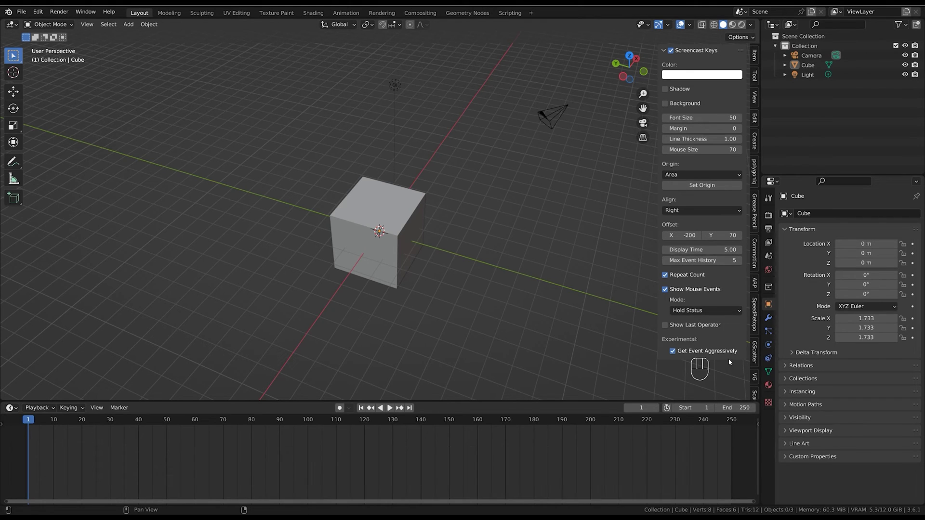
Test the Max Event History limit with a series of alternating G and R keystrokes
ctrl+middle_drag(725, 237, 700, 313)
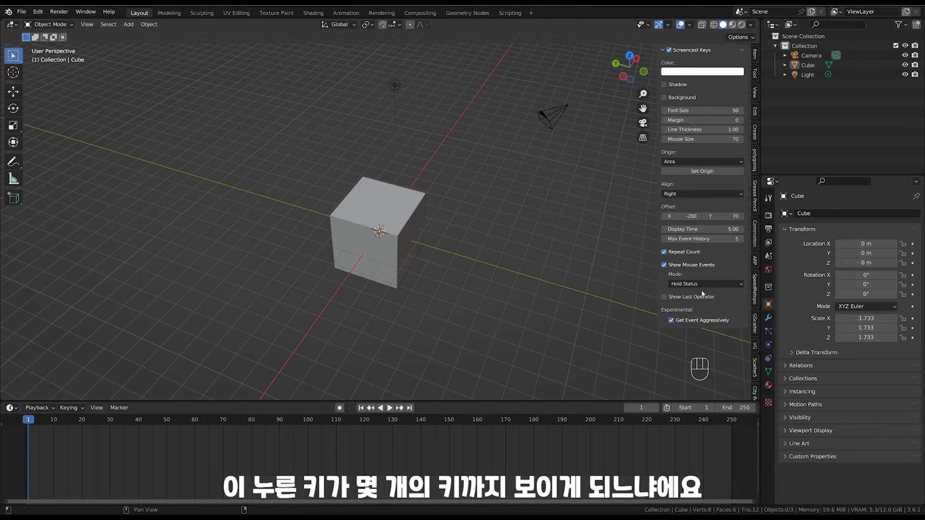
key(g)
key(r)
key(r)
key(g)
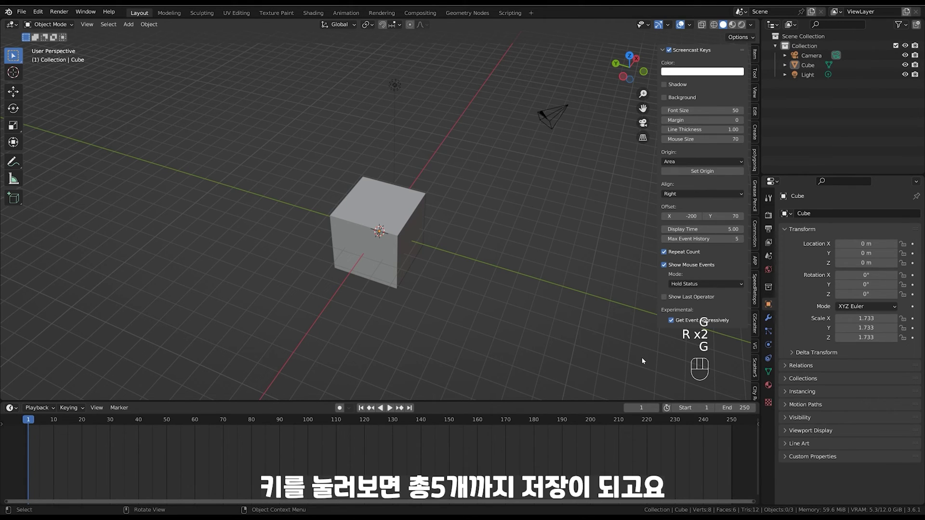
key(r)
key(g)
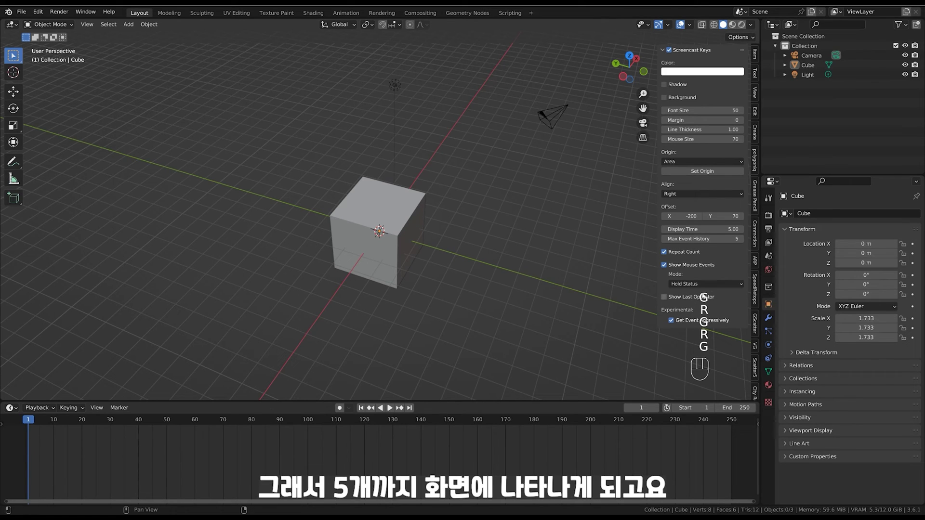
Try a lower Max Event History for the key display and set it back to 5
click(665, 239)
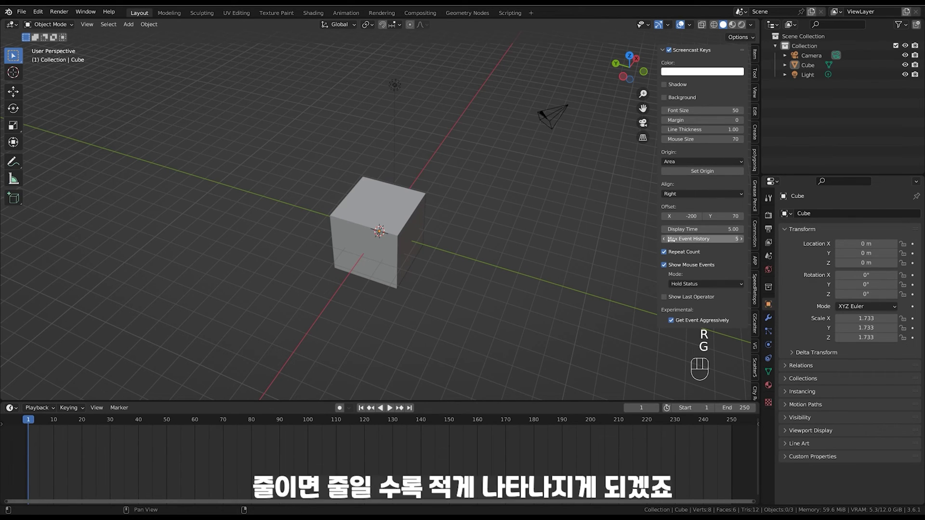
click(665, 239)
click(665, 239)
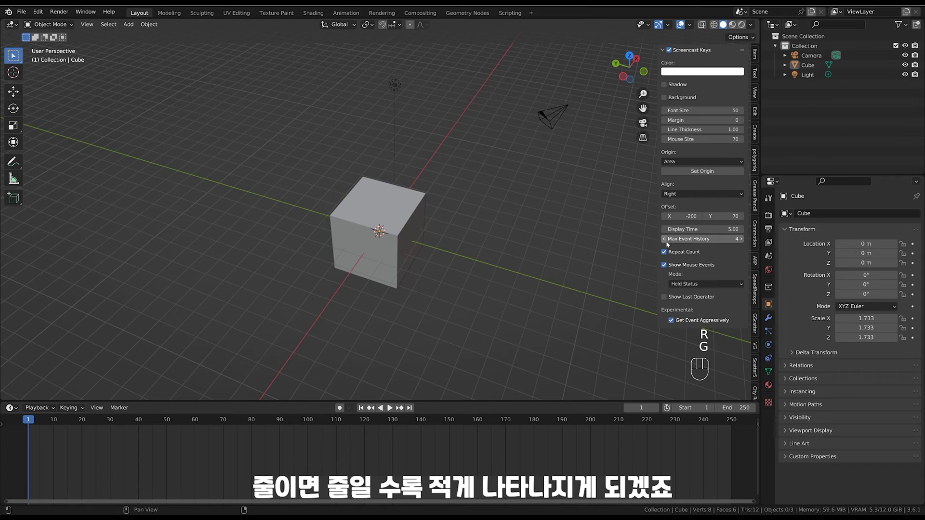
click(743, 239)
click(743, 239)
click(743, 239)
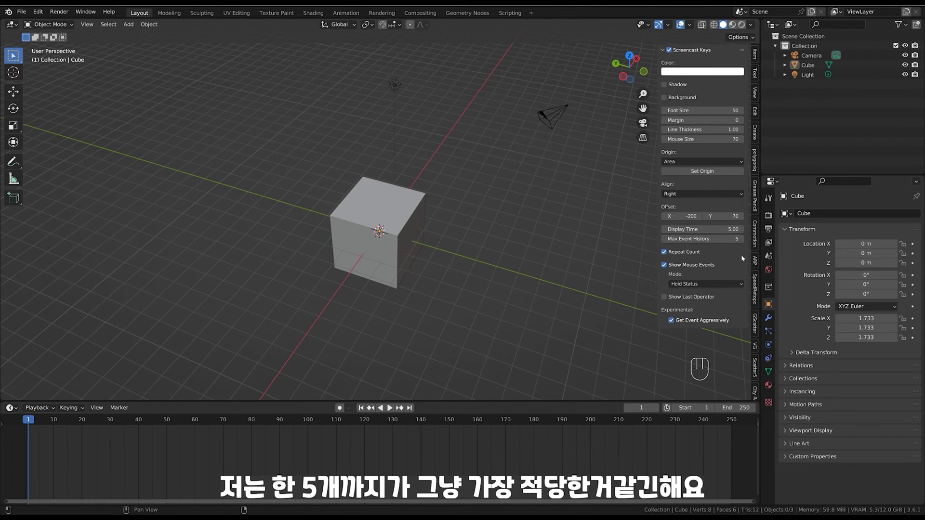
Check the five-entry key history with another series of G and R keystrokes
key(g)
key(g)
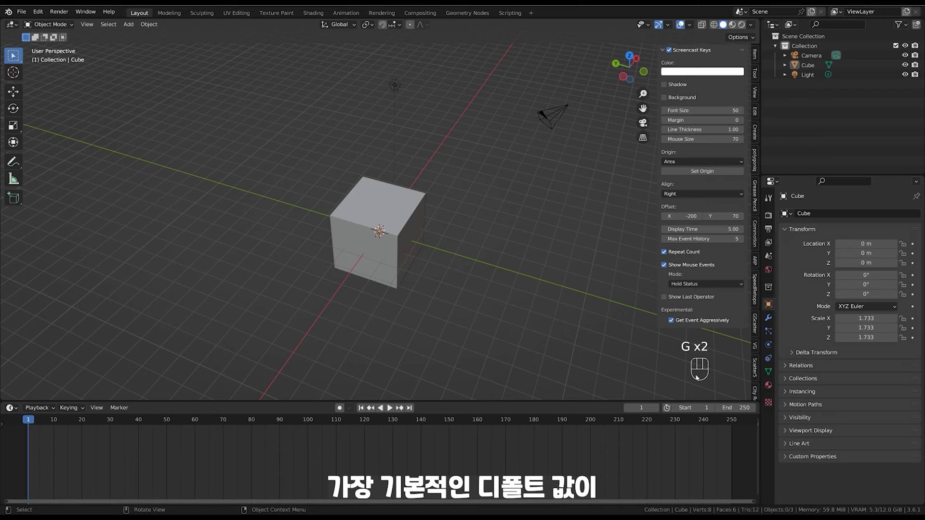
key(r)
key(g)
key(r)
key(g)
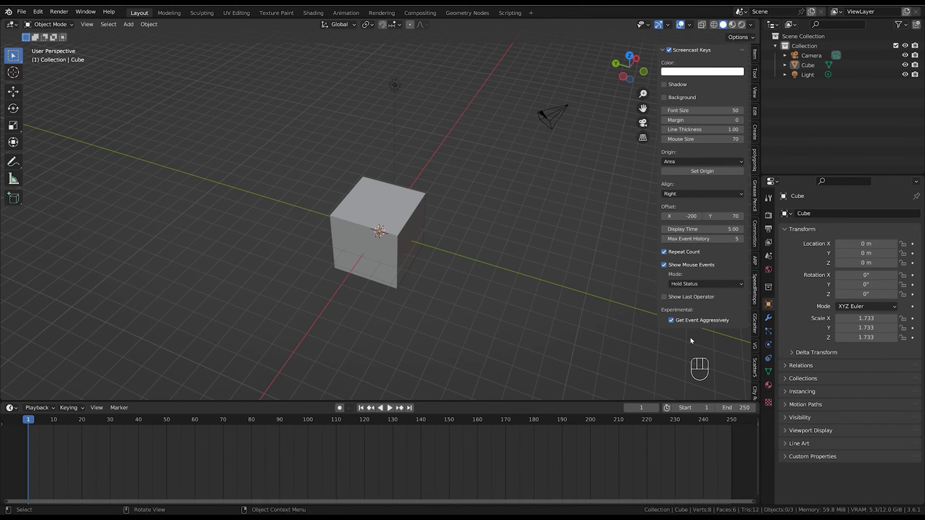
Test the Repeat Count option by repeating the G keystroke many times in a row
key(g)
key(g)
key(g)
key(g)
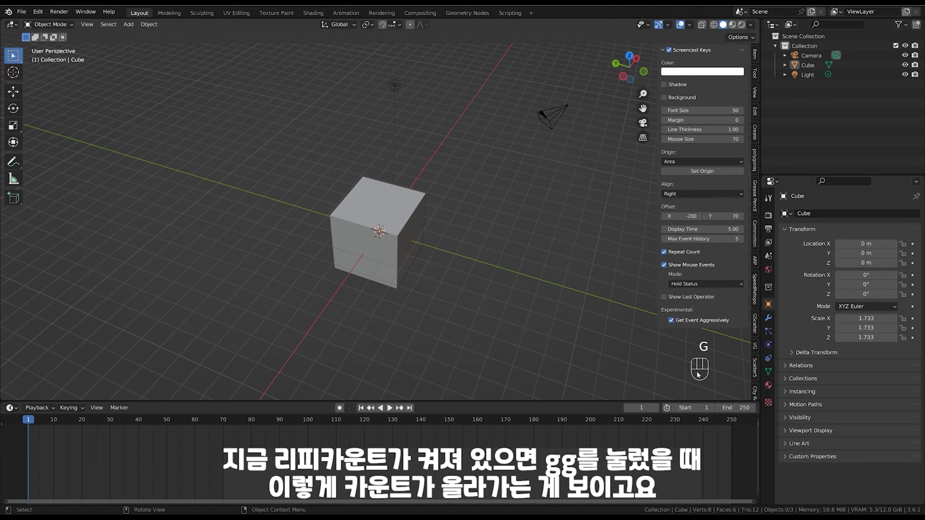
key(g)
key(g)
key(g)
key(g)
key(g)
key(g)
key(g)
Disable Repeat Count, test it with five repeated G keystrokes, and enable it again
click(664, 252)
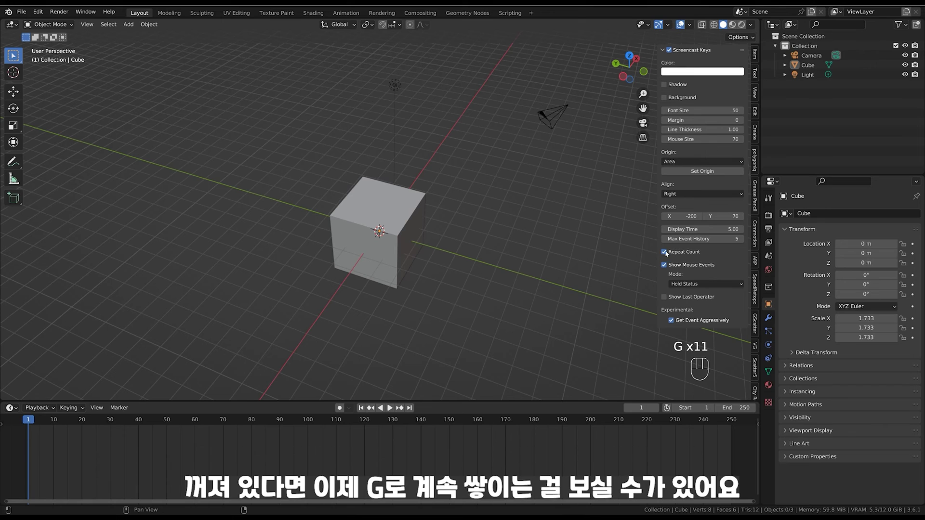
key(g)
key(g)
key(g)
key(g)
key(g)
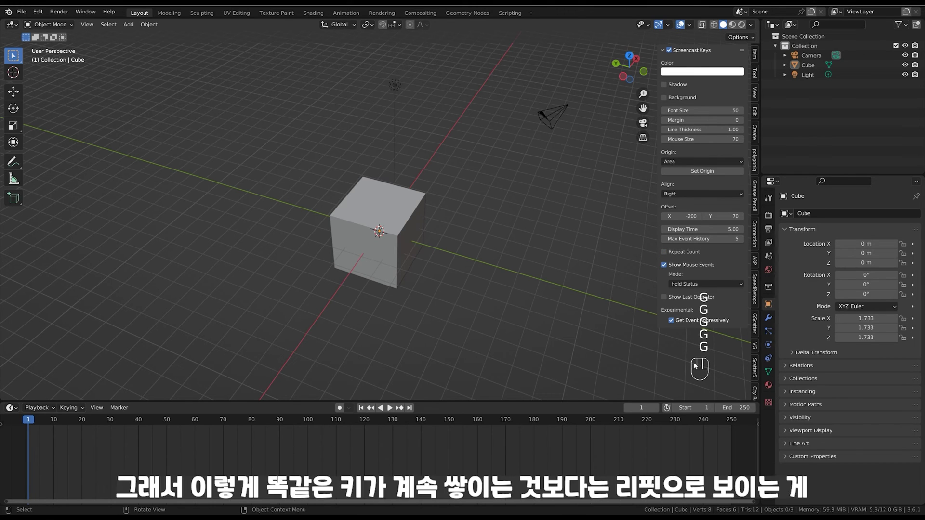
click(664, 251)
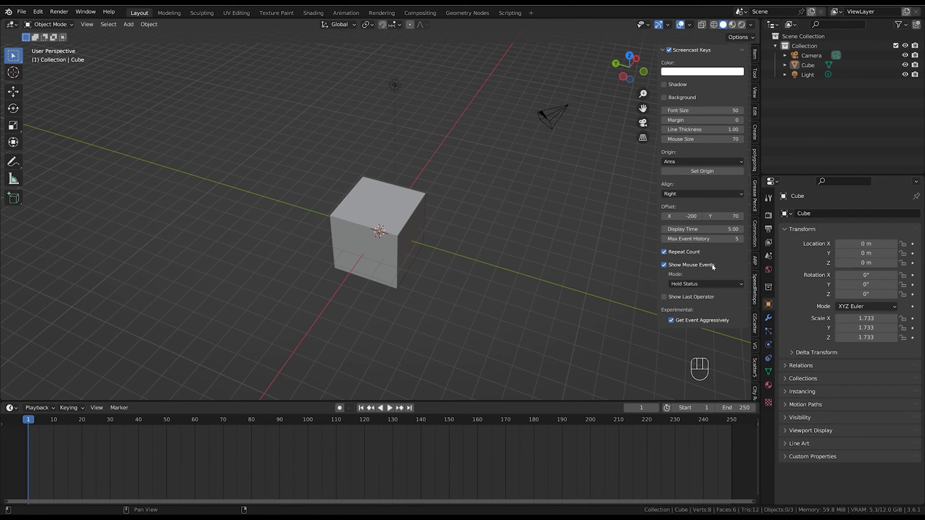
Try hiding the mouse events and enabling Show Last Operator, and restore both options
click(665, 265)
click(665, 267)
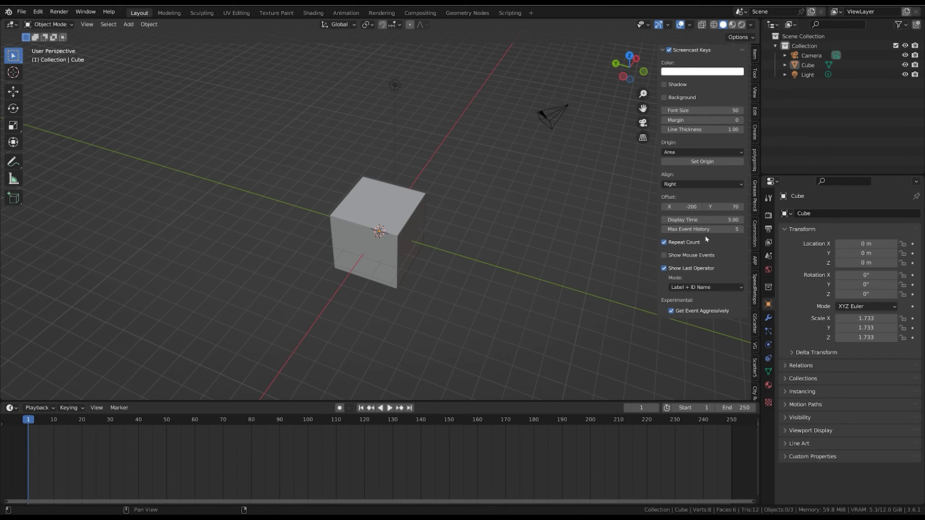
click(665, 268)
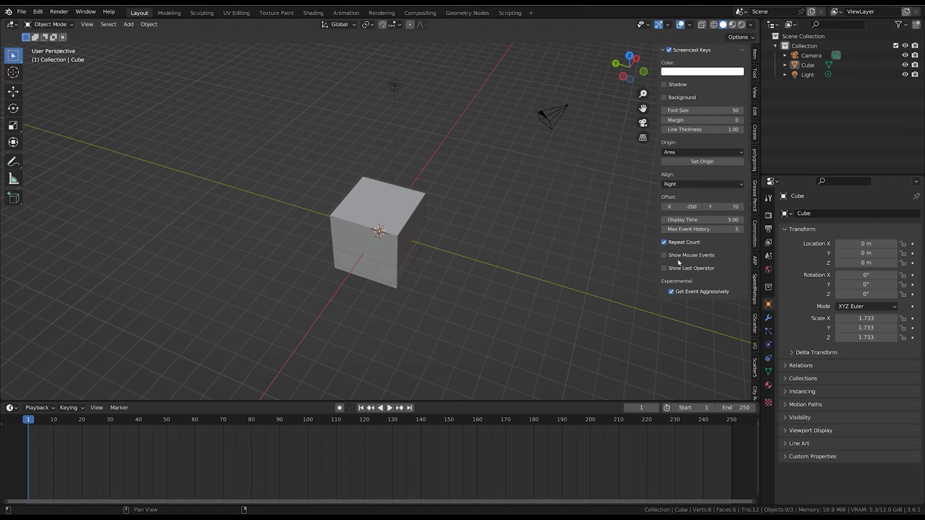
click(665, 255)
Show mouse events in Hold Status mode and test the mouse overlay by orbiting the view
click(704, 285)
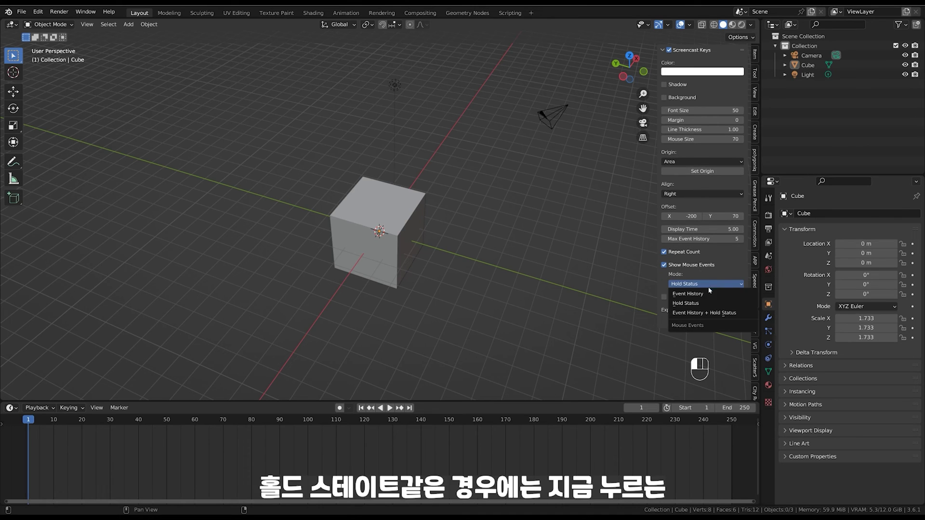
click(711, 286)
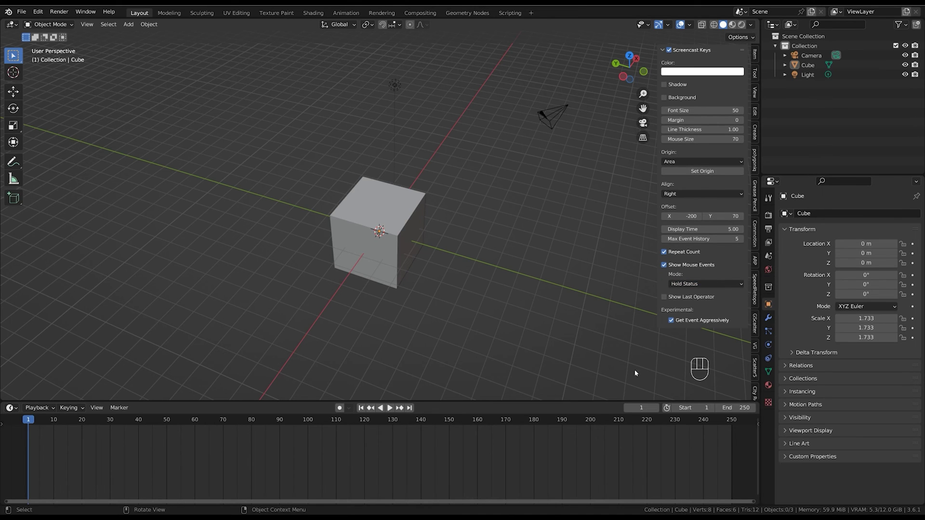
middle_drag(700, 366, 695, 301)
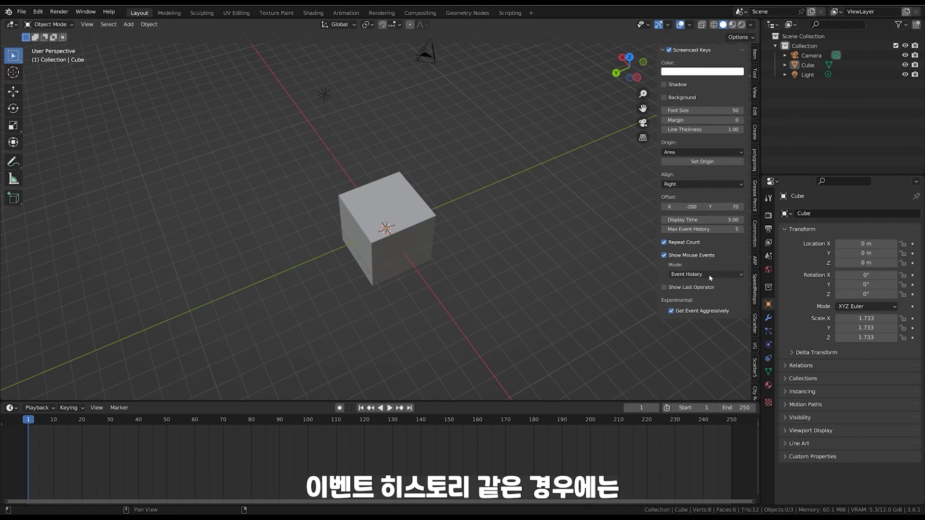
Switch the mouse events mode to Event History and test it with left and middle mouse input in the viewport
click(709, 273)
click(673, 378)
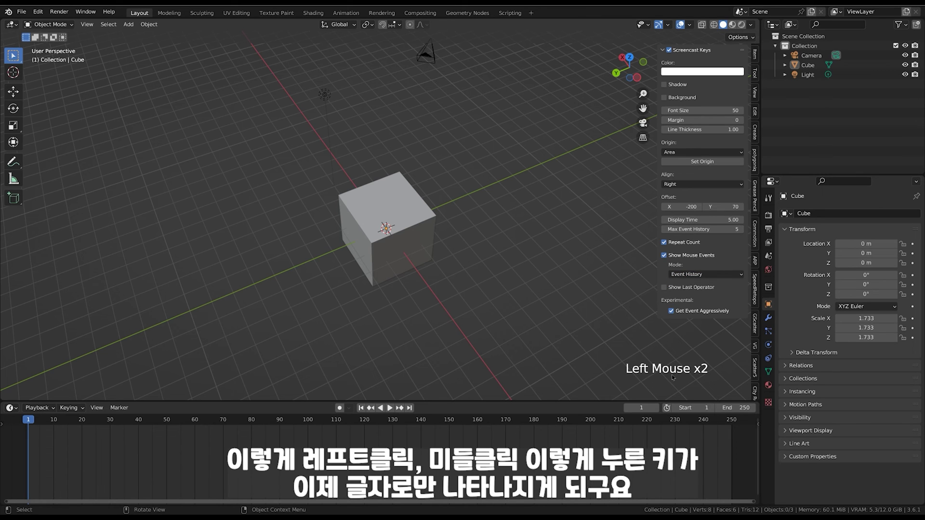
double_click(673, 380)
middle_drag(673, 379, 641, 353)
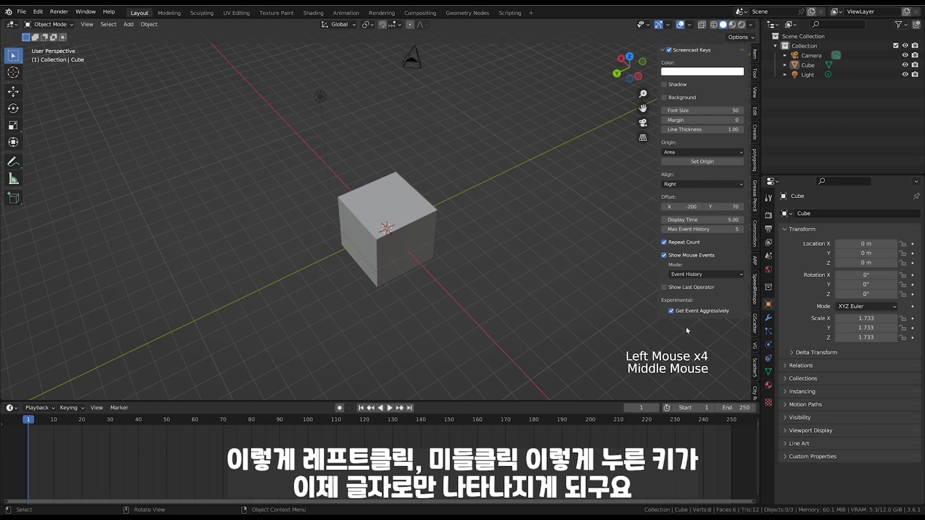
Test the Event History + Hold Status mode by orbiting the view, and set the mouse events mode back to Hold Status
click(706, 274)
click(715, 305)
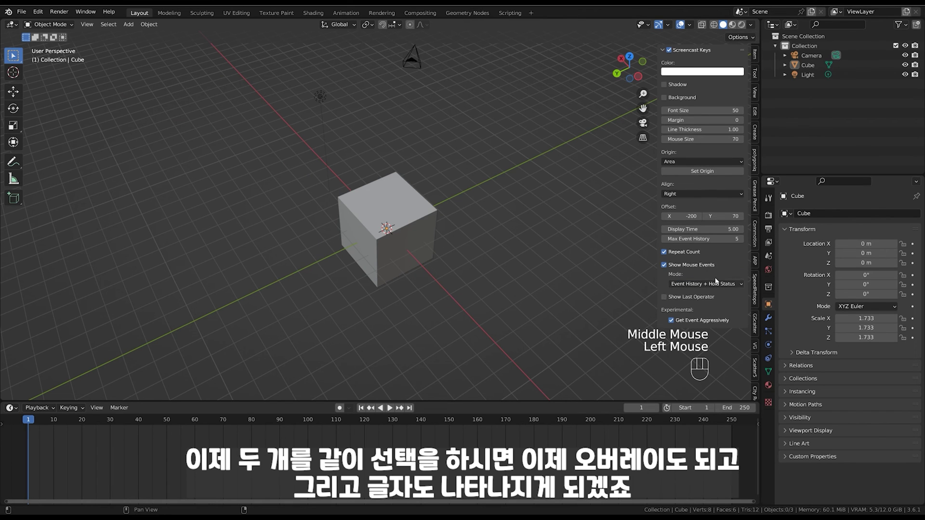
middle_drag(689, 375, 695, 343)
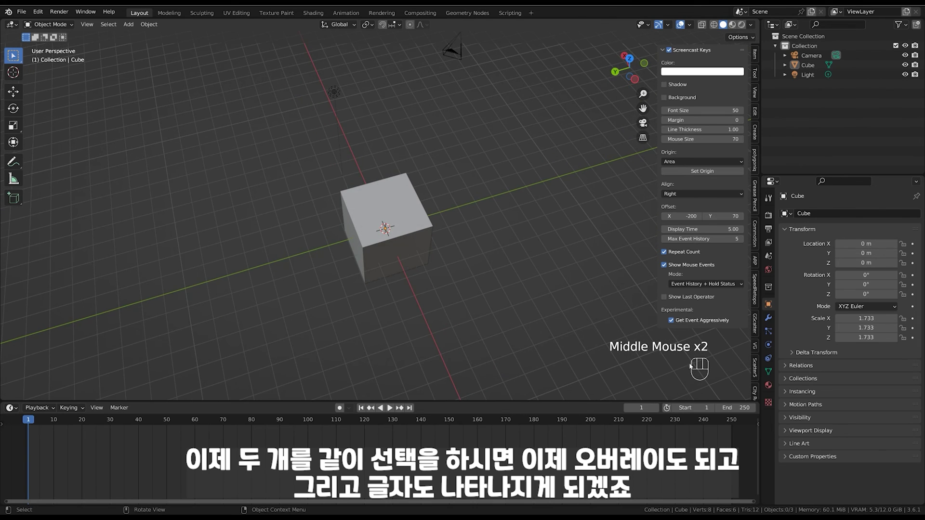
click(708, 284)
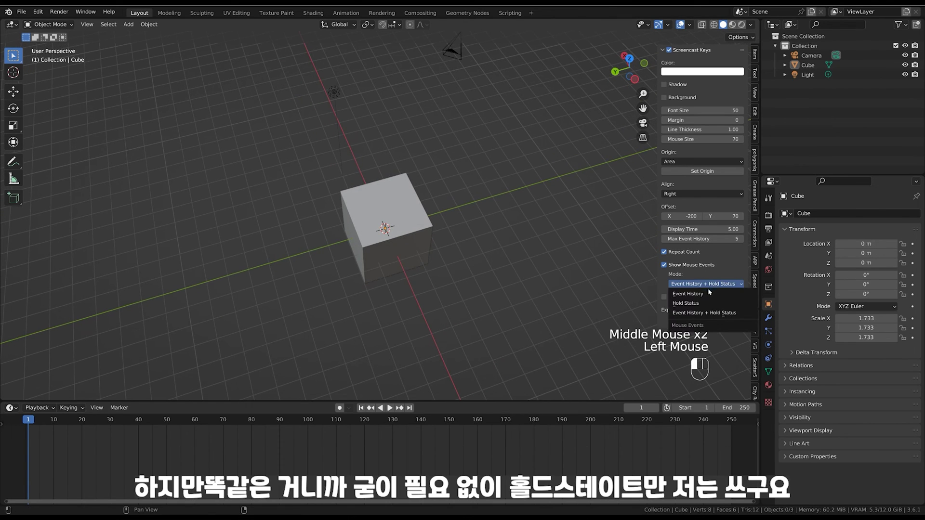
click(707, 304)
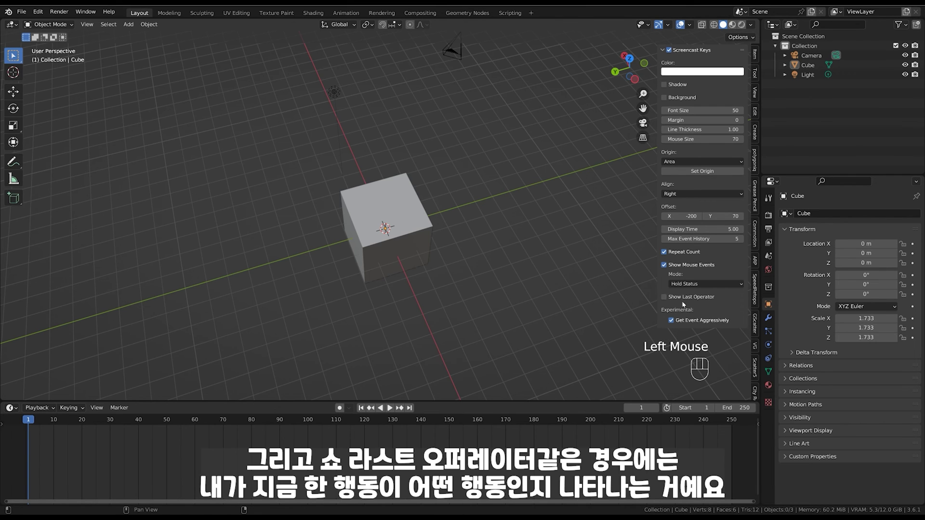
Enable Show Last Operator in Label + ID Name mode and test it by entering and leaving Edit Mode on the cube
click(665, 297)
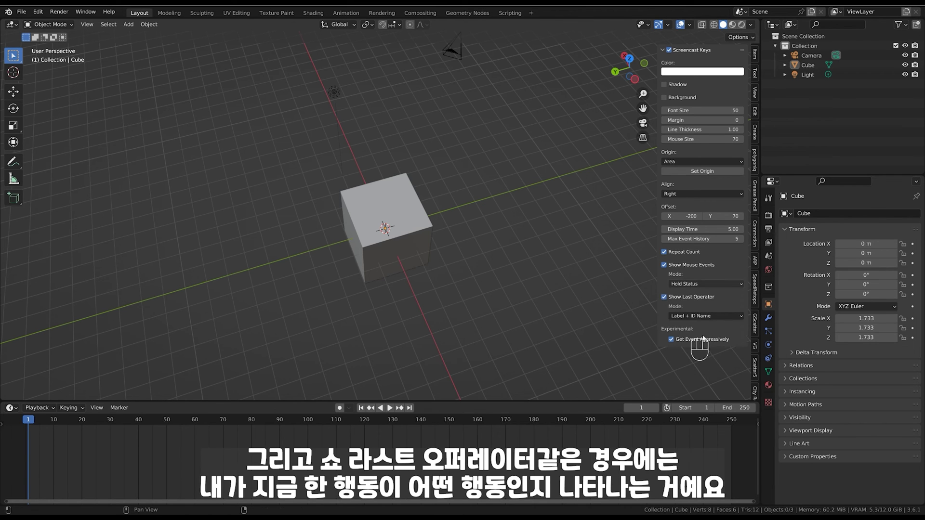
middle_drag(697, 350, 702, 375)
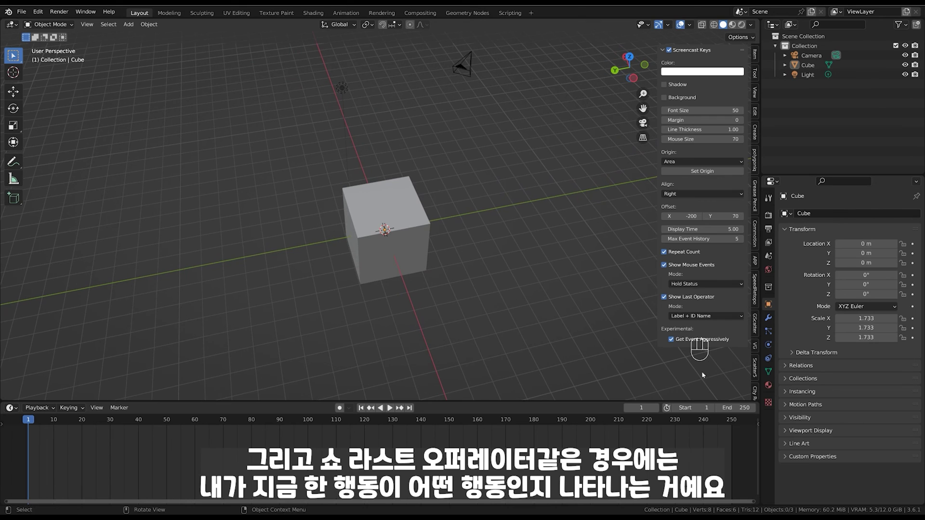
key(Tab)
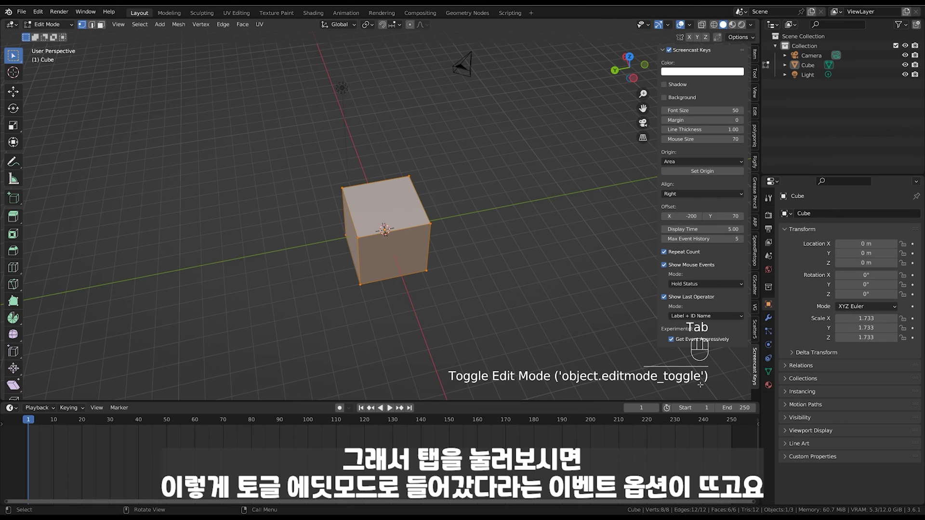
key(Tab)
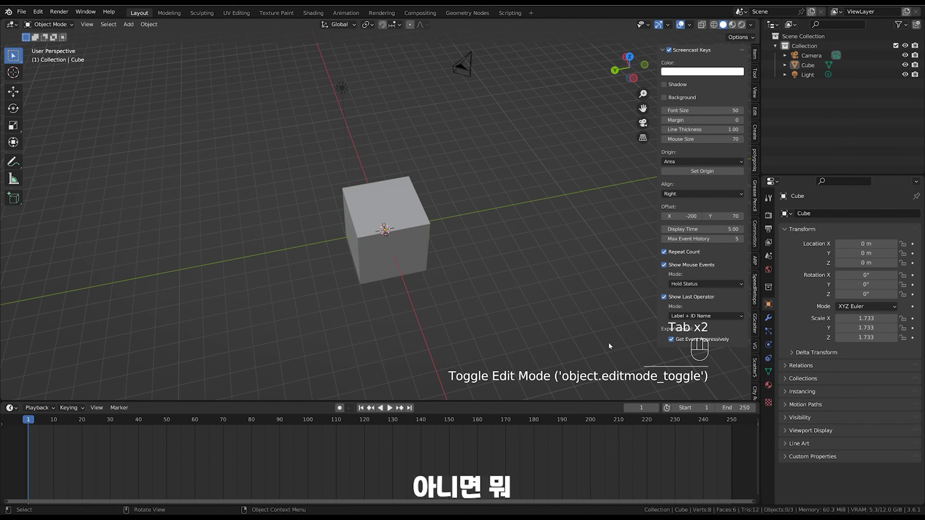
Select the cube, scale it up to about 3.738 to test the operator display, and disable Show Last Operator
key(g)
click(419, 241)
key(s)
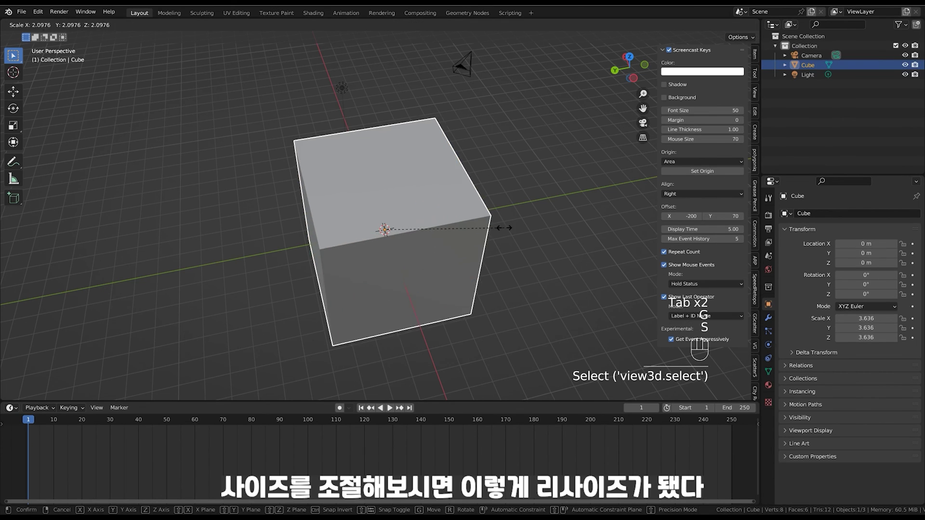
click(507, 220)
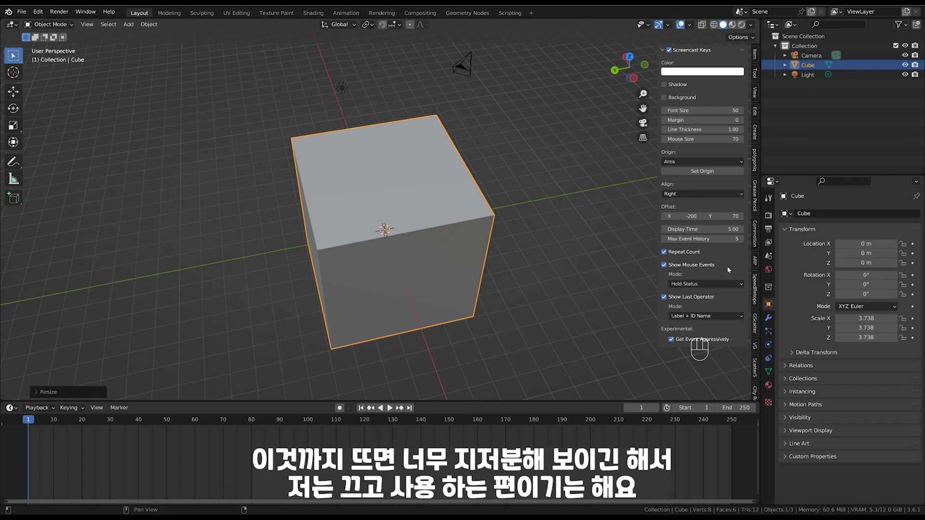
click(663, 297)
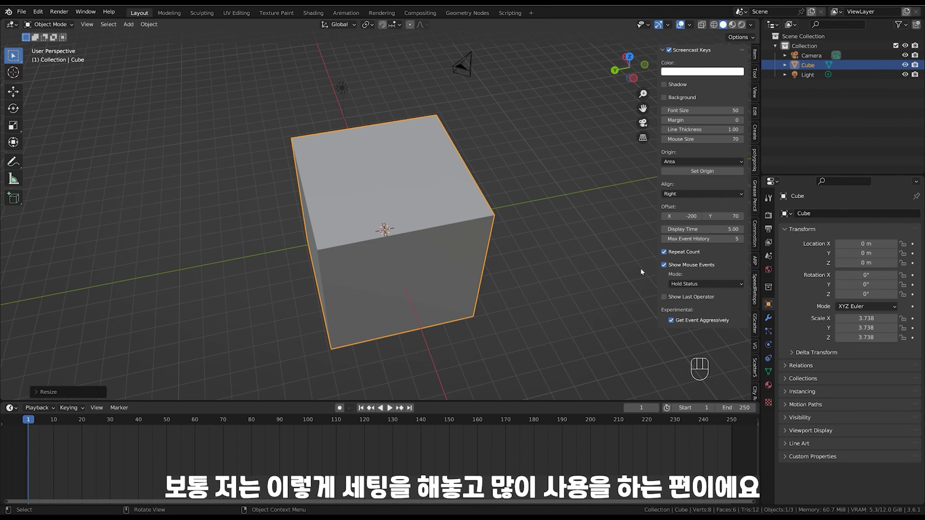
Hide the viewport sidebar and test the mouse overlay by zooming, panning and orbiting around the cube
key(n)
ctrl+middle_drag(668, 260, 672, 309)
shift+middle_drag(671, 309, 701, 318)
ctrl+middle_drag(695, 310, 694, 349)
middle_drag(693, 349, 695, 284)
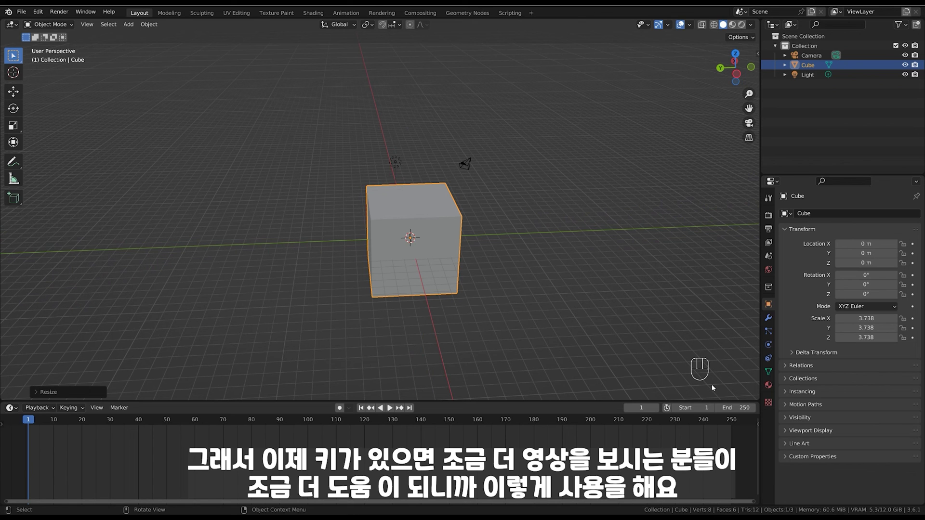
mouse_move(702, 342)
middle_down()
mouse_move(679, 339)
mouse_move(713, 355)
middle_up()
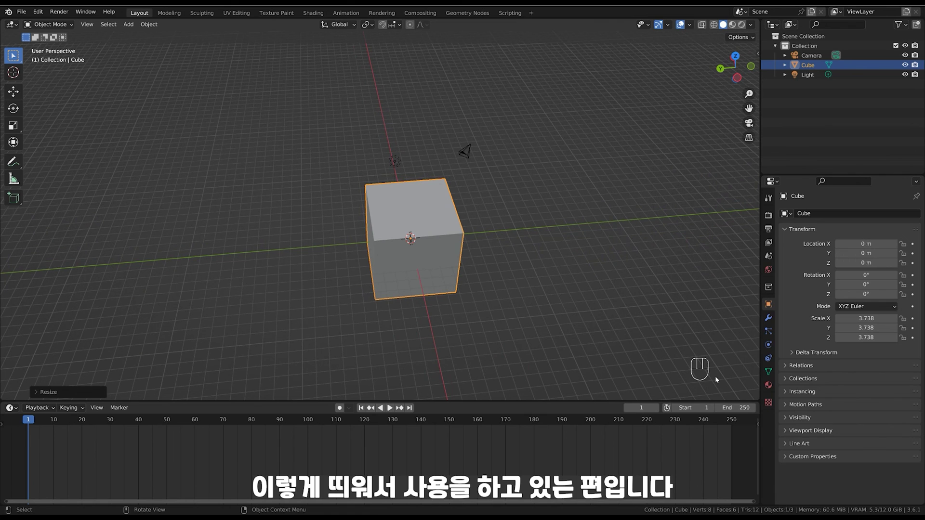
middle_drag(703, 355, 702, 288)
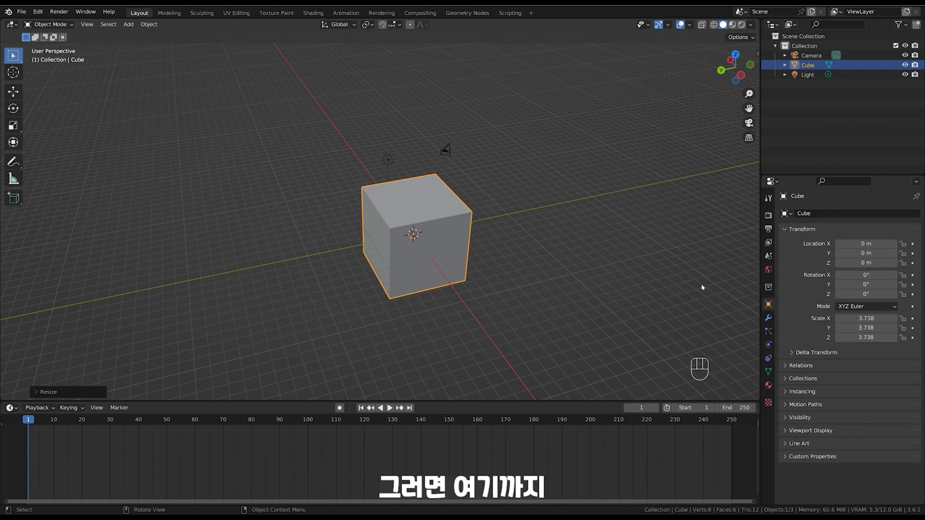